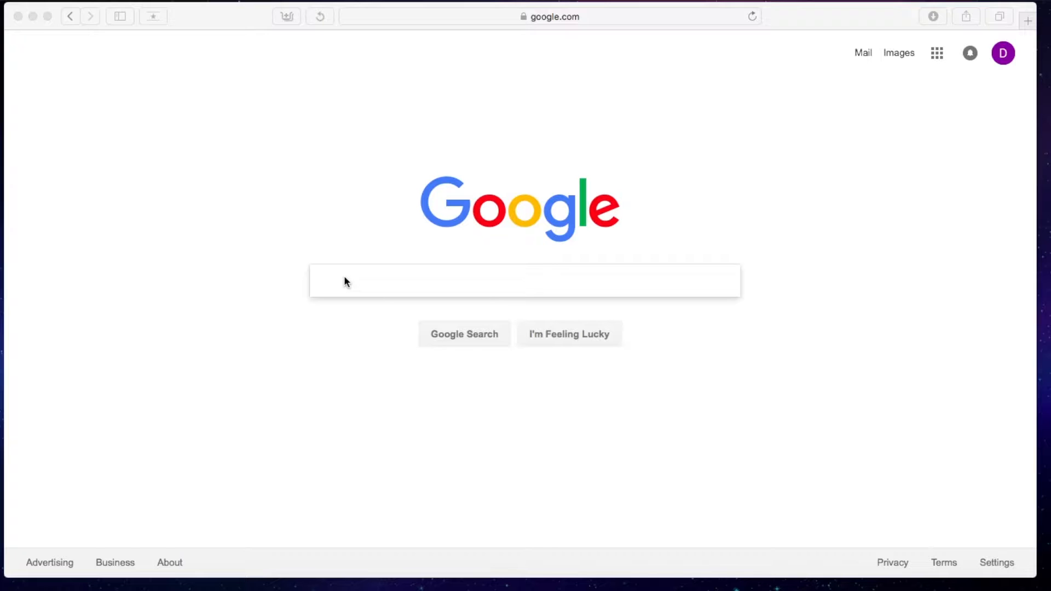
# Search Google for "trello" and open the official Trello website from the results.
pyautogui.click(345, 278)
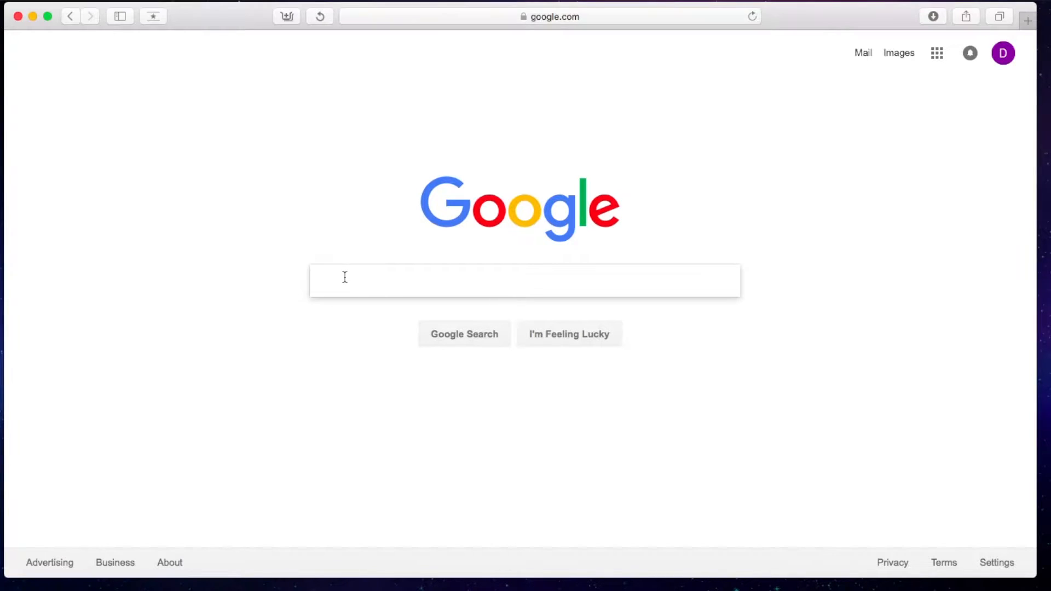
pyautogui.write('trello')
pyautogui.press('Return')
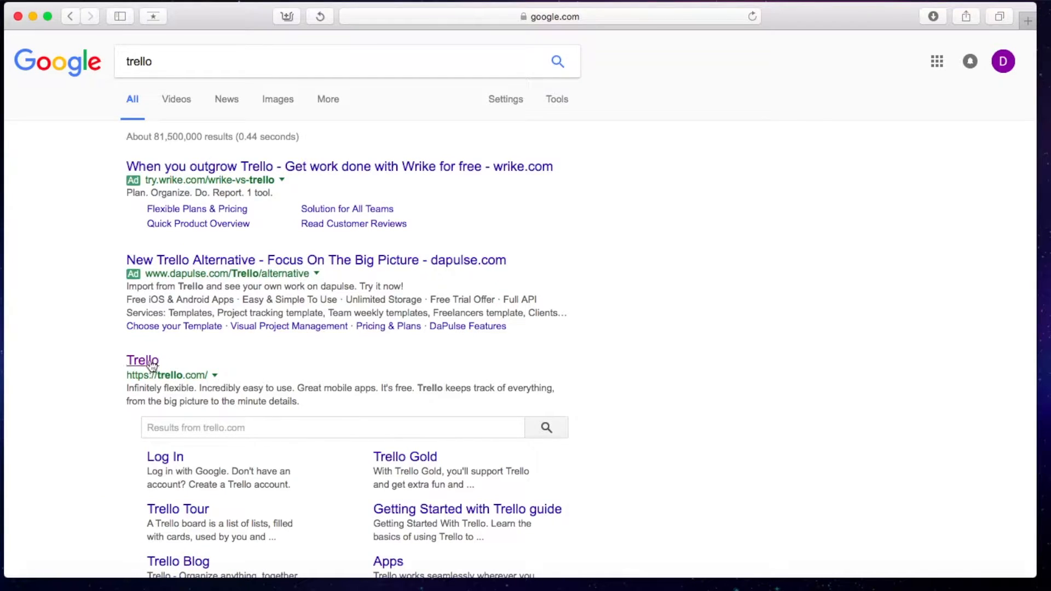
pyautogui.click(151, 363)
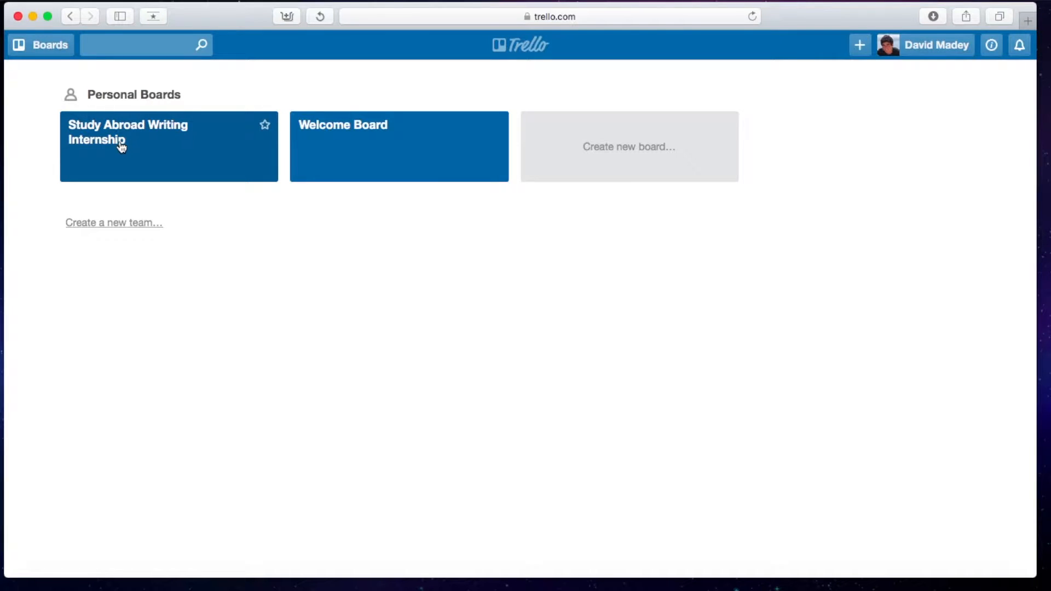
# Open the "Study Abroad Writing Internship" board from the personal boards.
pyautogui.click(148, 47)
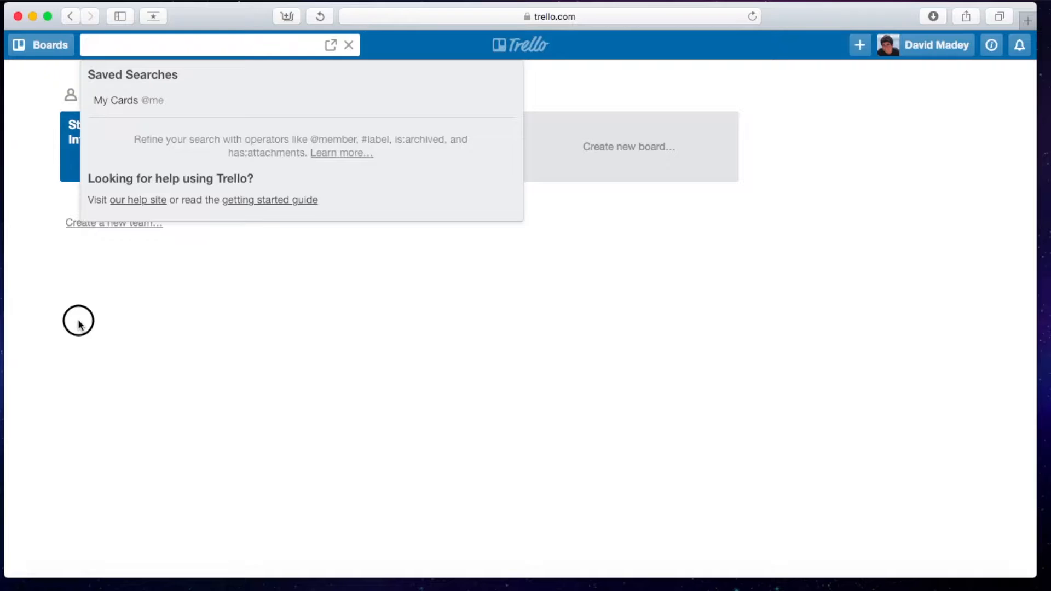
pyautogui.click(79, 323)
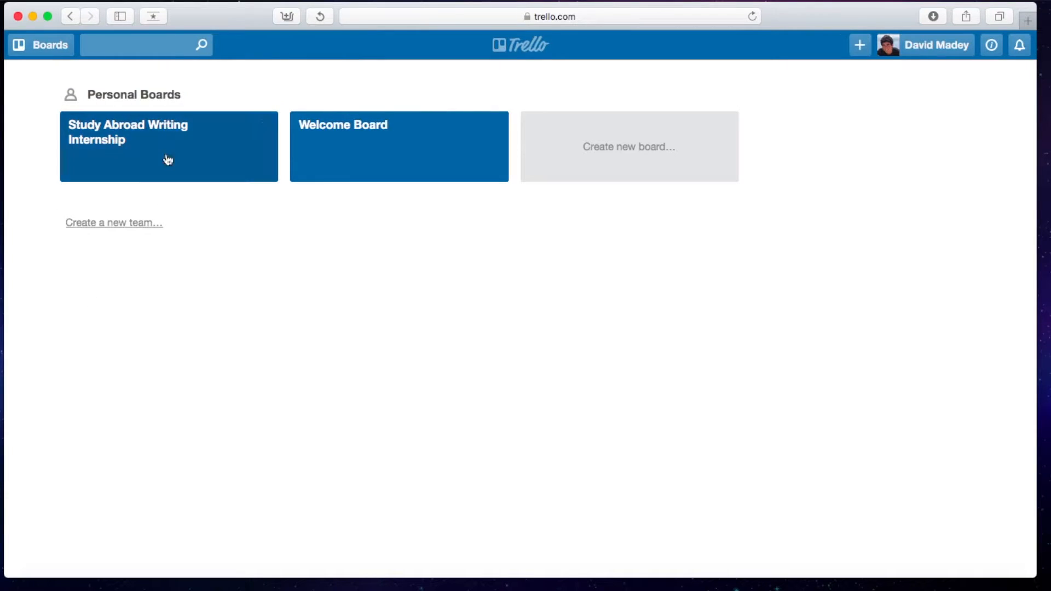
pyautogui.click(136, 139)
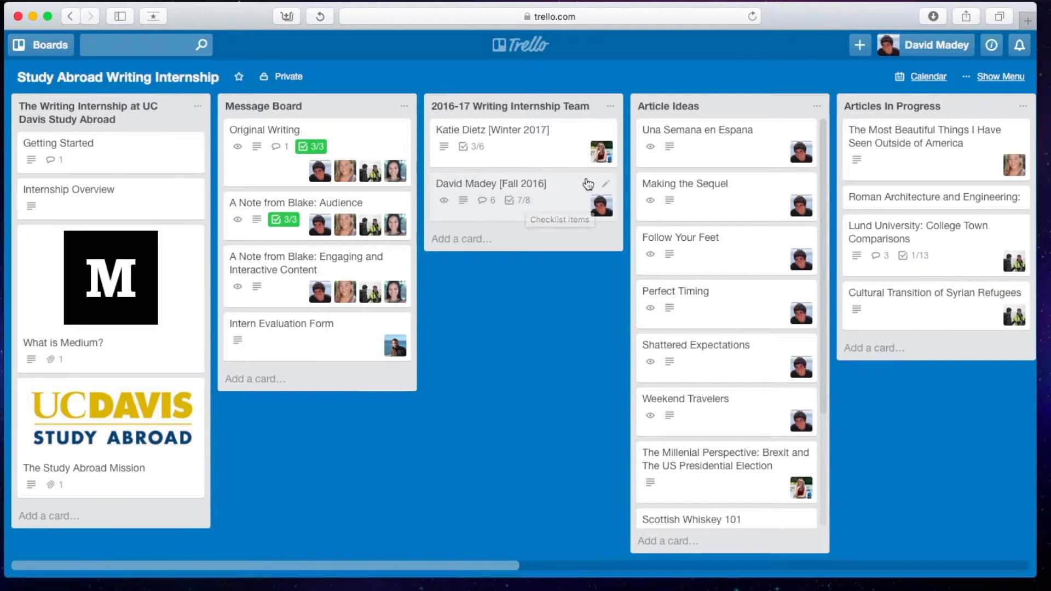
# Look at the "Una Semana en Espana" and "Follow Your Feet" cards in the Article Ideas list.
pyautogui.hscroll(2, 579, 182)
pyautogui.hscroll(8, 579, 182)
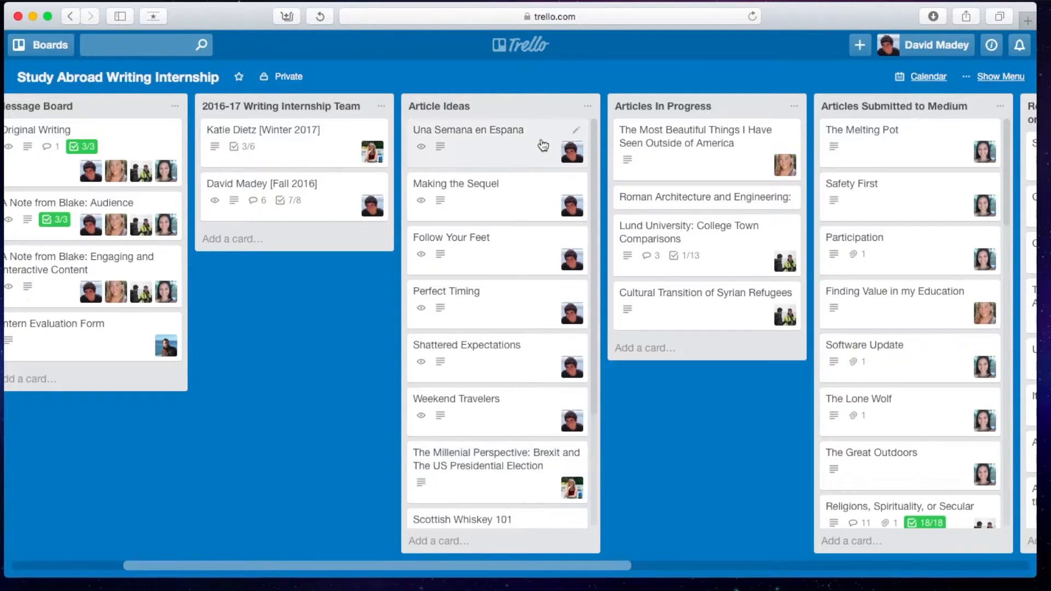
pyautogui.click(497, 147)
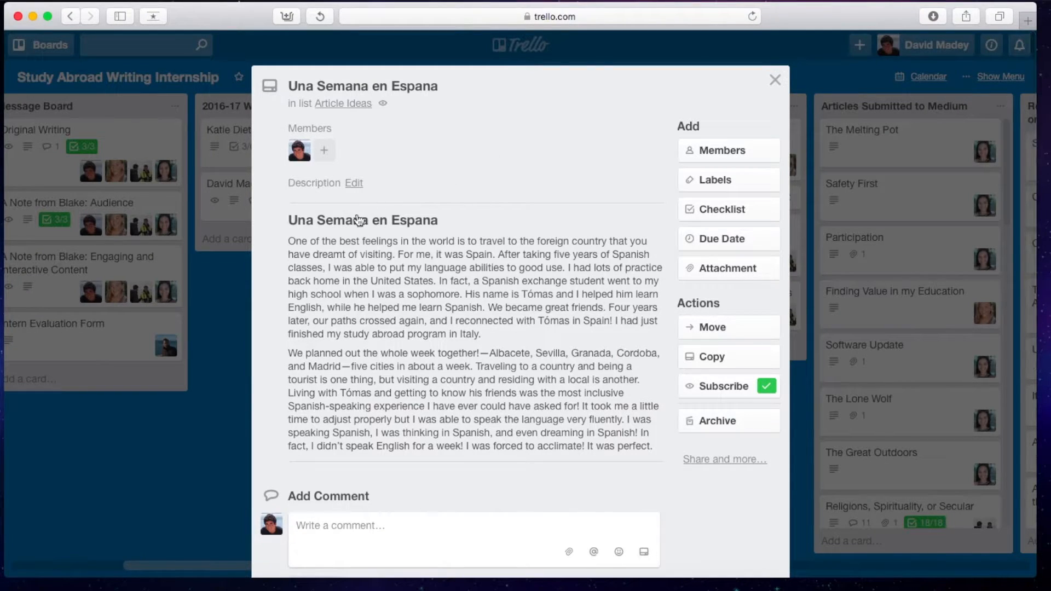
pyautogui.click(775, 80)
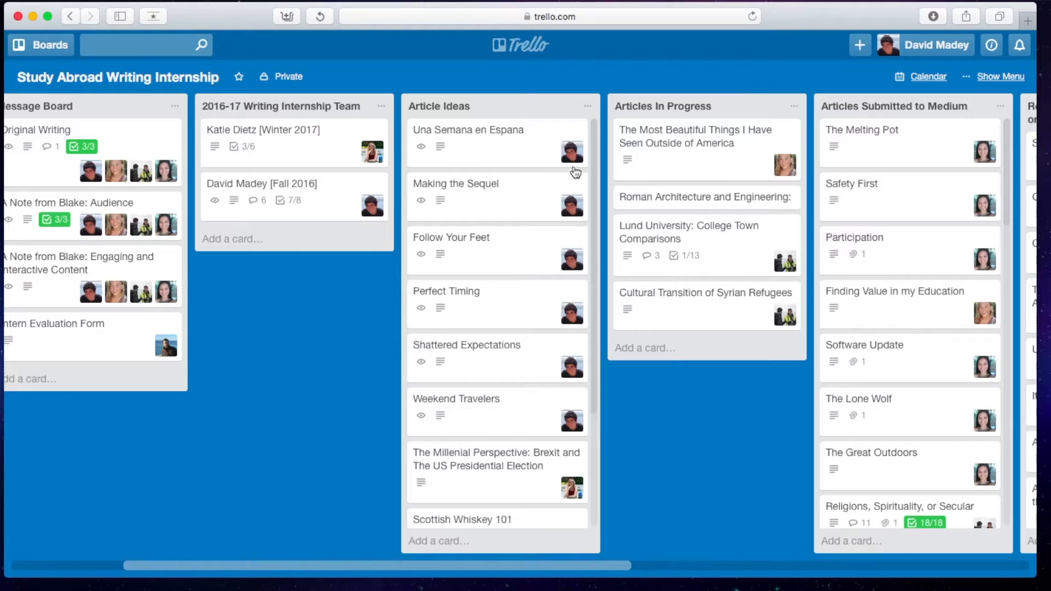
pyautogui.click(496, 249)
pyautogui.click(774, 81)
# Look through the board's lists from Articles In Progress to Past Interns, and return to the first list.
pyautogui.hscroll(3, 613, 141)
pyautogui.hscroll(3, 594, 146)
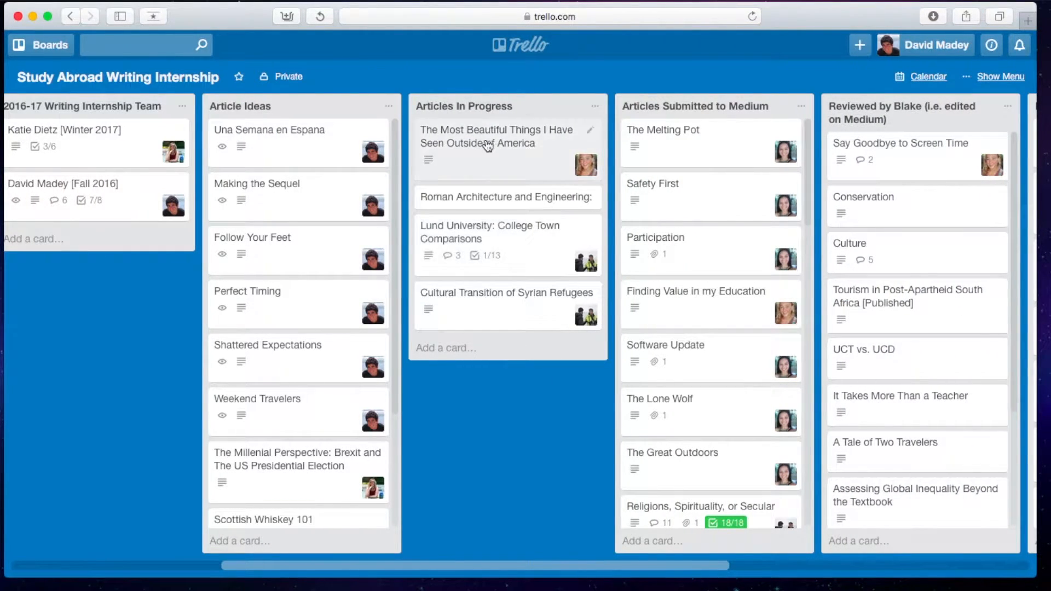
pyautogui.hscroll(3, 666, 202)
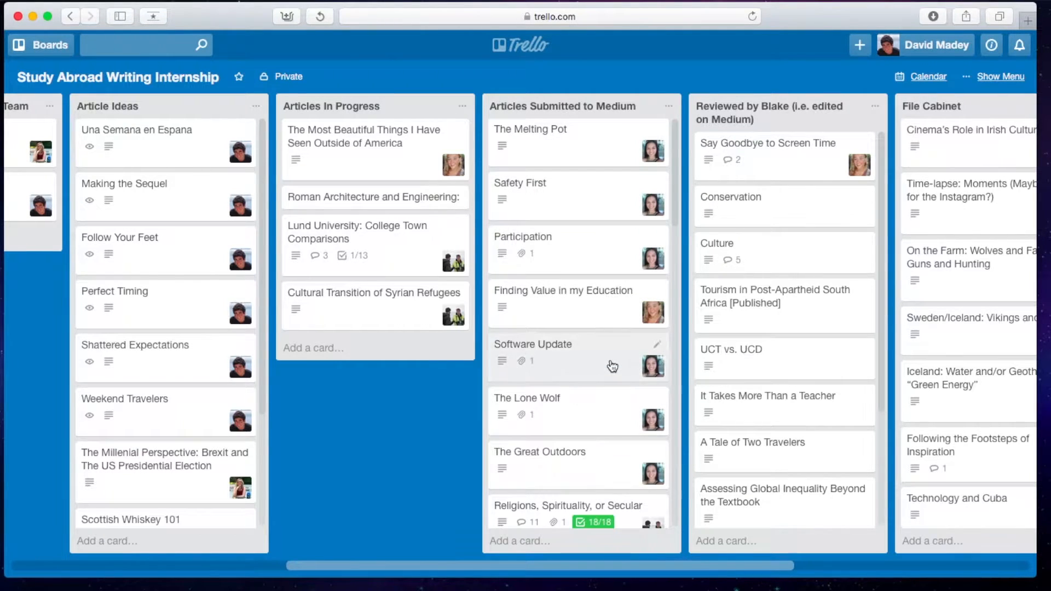
pyautogui.hscroll(5, 553, 346)
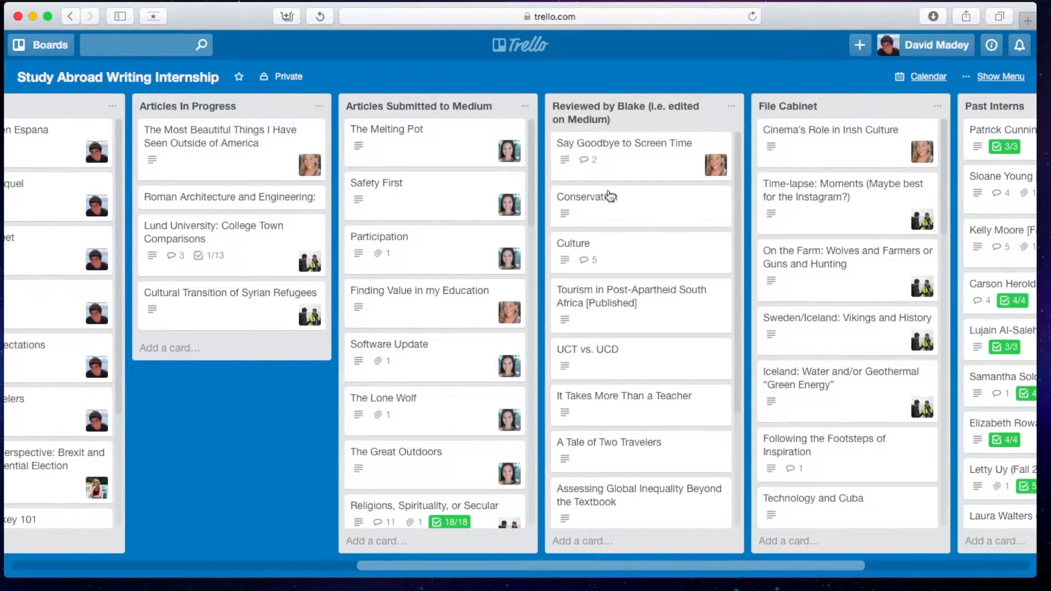
pyautogui.hscroll(6, 611, 221)
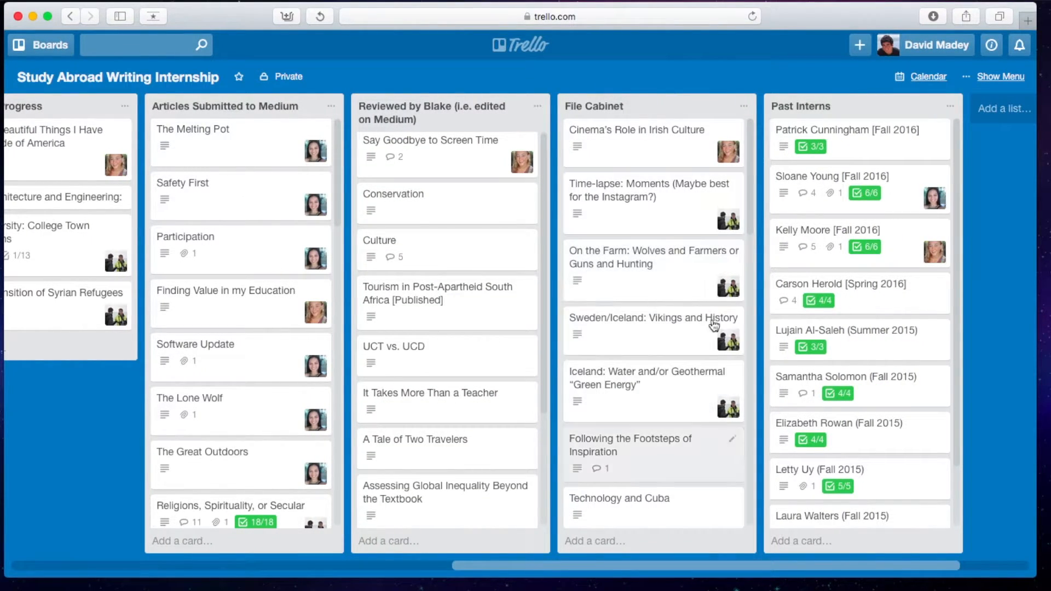
pyautogui.hscroll(3, 618, 201)
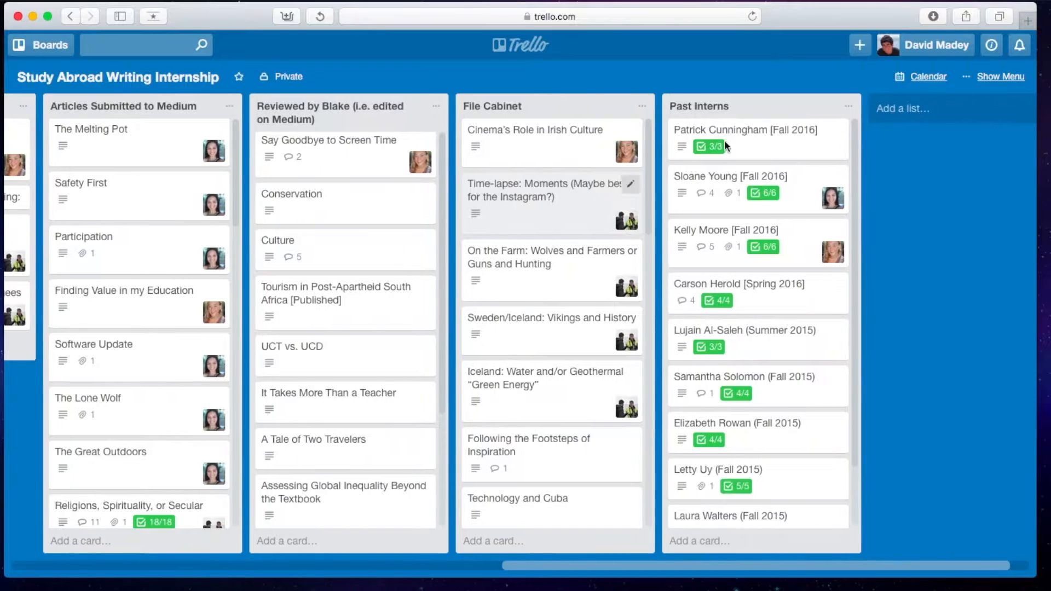
pyautogui.hscroll(-20, 734, 372)
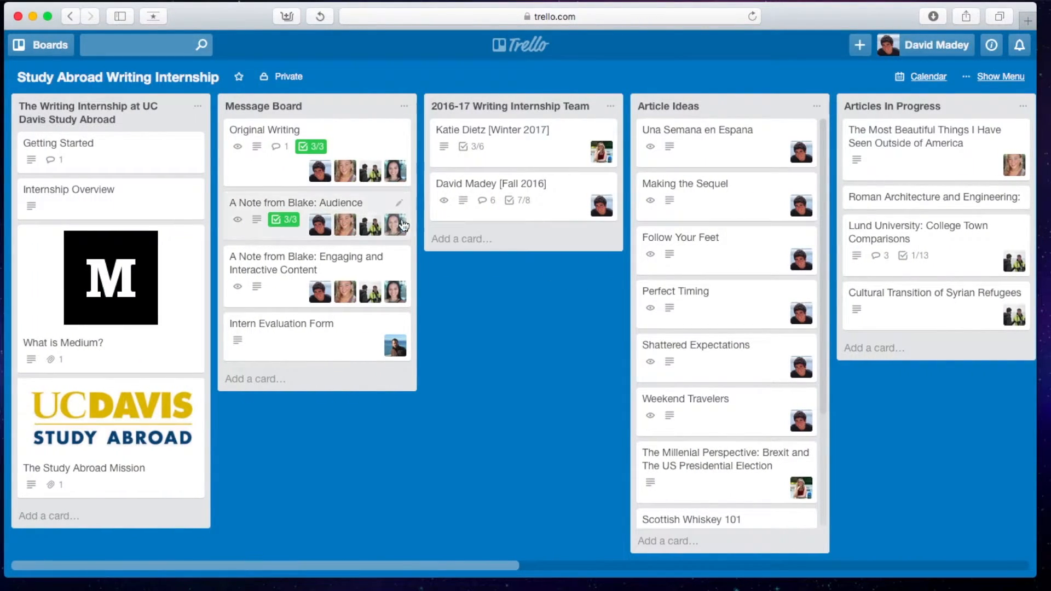
# Open the Fall 2016 intern's card in the 2016-17 Writing Internship Team list and uncheck every completed To Do item.
pyautogui.click(550, 188)
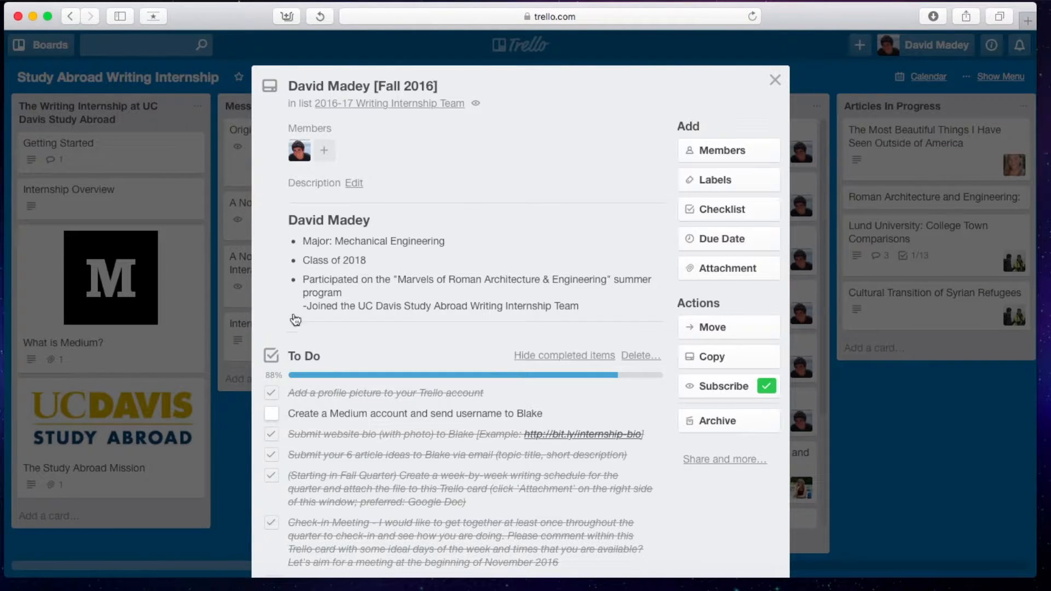
pyautogui.click(272, 393)
pyautogui.scroll(-3, 277, 383)
pyautogui.click(272, 358)
pyautogui.click(271, 379)
pyautogui.click(271, 399)
pyautogui.click(272, 446)
pyautogui.click(272, 506)
pyautogui.click(272, 526)
pyautogui.scroll(-5, 296, 530)
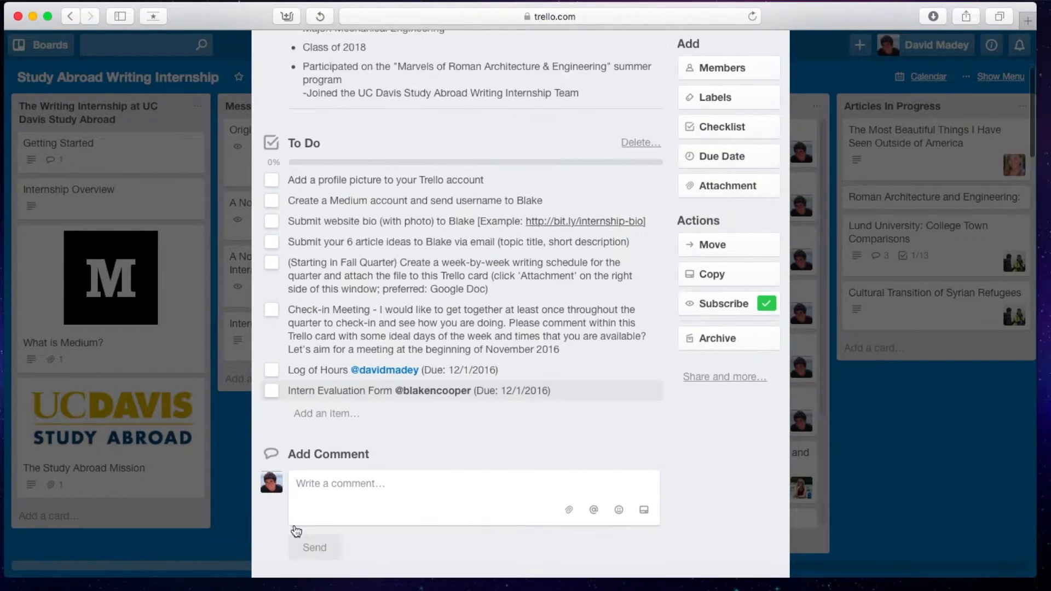
pyautogui.scroll(8, 409, 219)
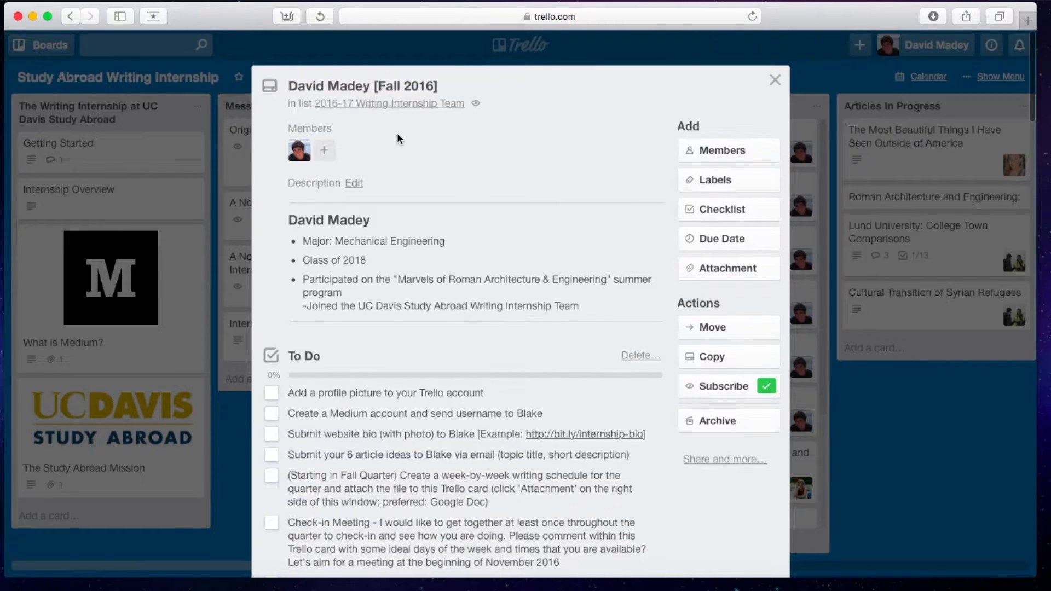
# Mark the To Do items for adding a Trello profile picture and creating a Medium account as complete.
pyautogui.click(271, 395)
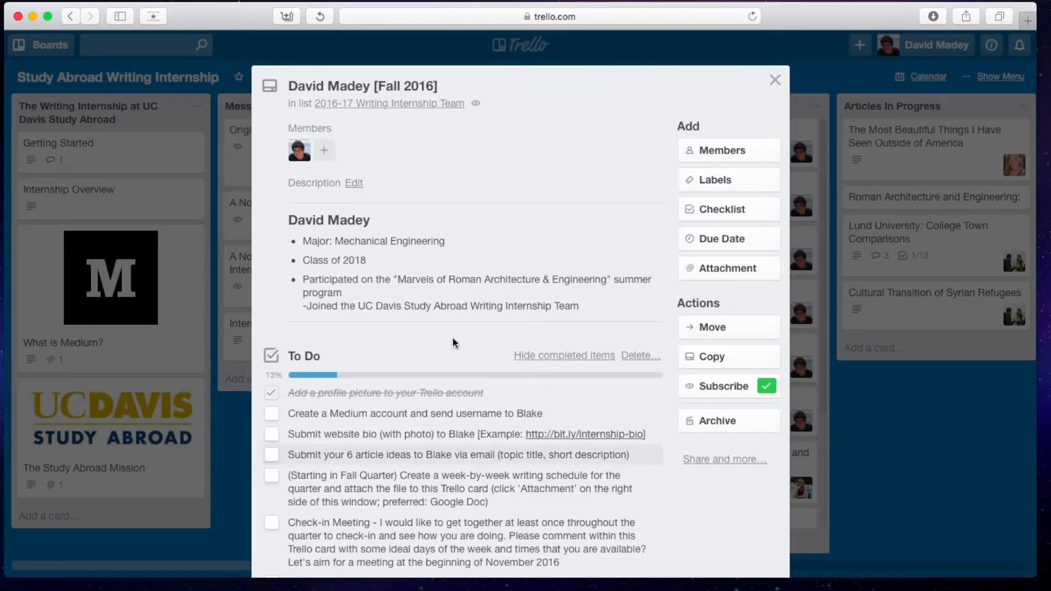
pyautogui.scroll(-4, 388, 344)
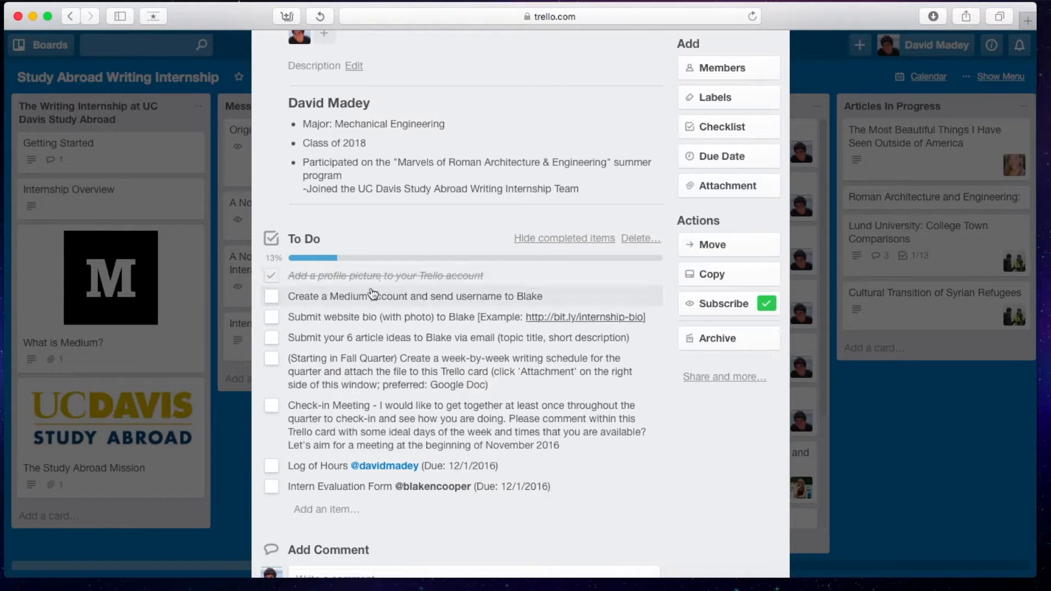
pyautogui.click(272, 298)
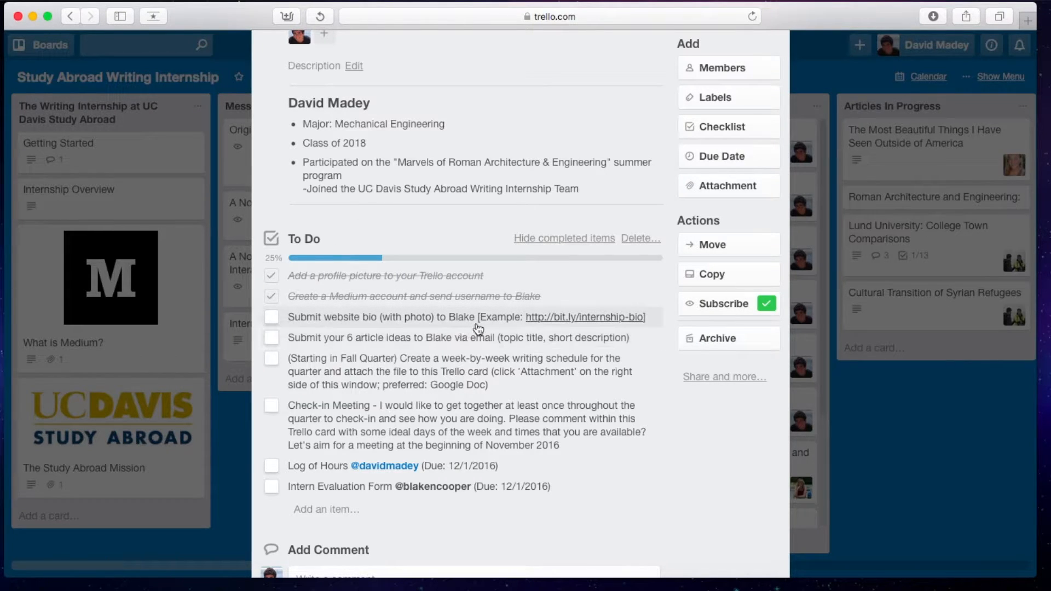
# View the linked example intern bio, return to the Trello card, mark the website bio item complete and close the card.
pyautogui.click(557, 319)
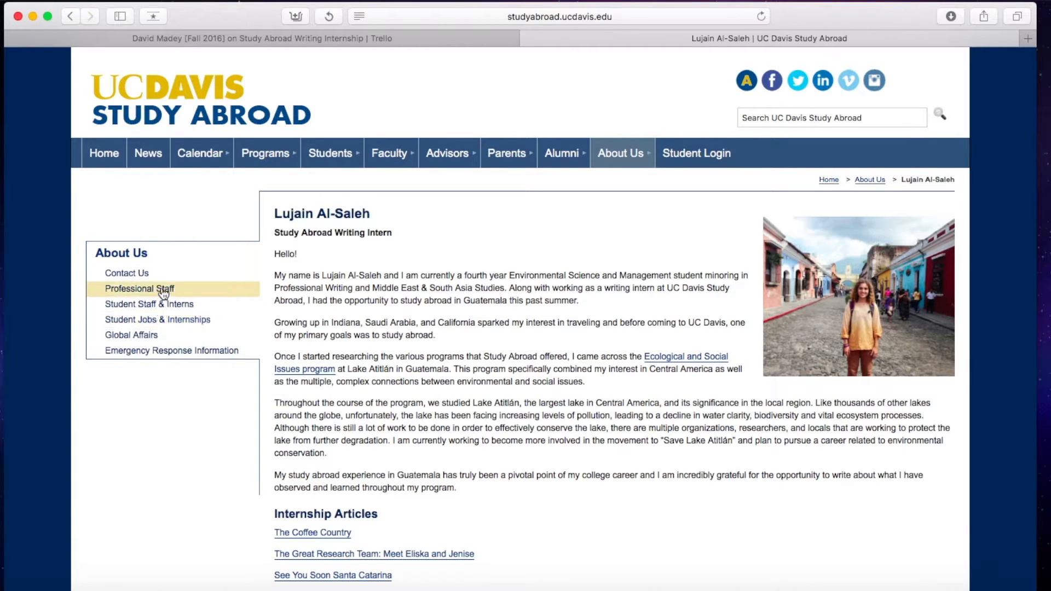
pyautogui.click(422, 35)
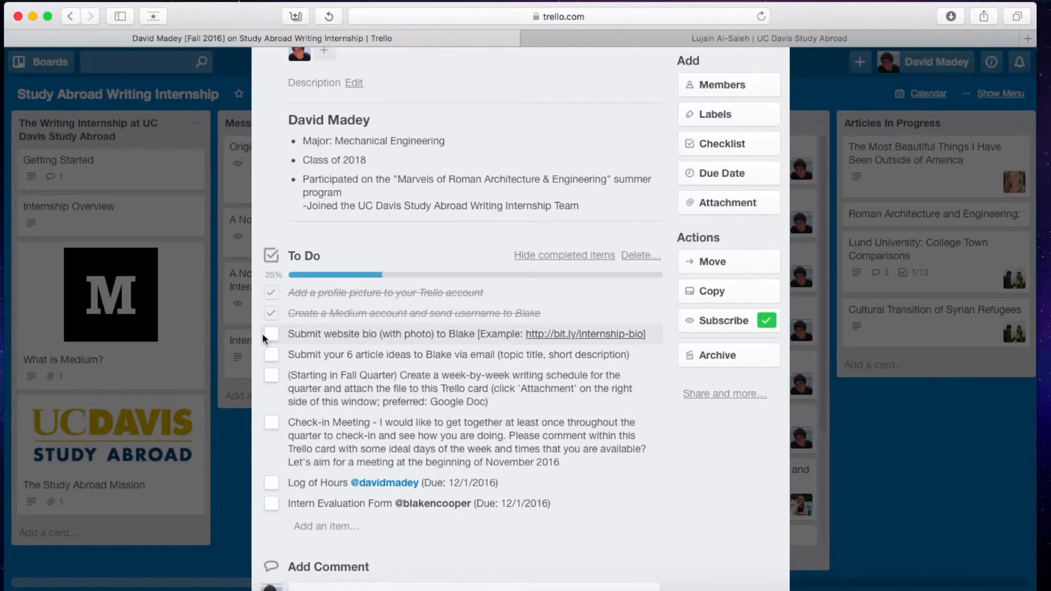
pyautogui.click(270, 334)
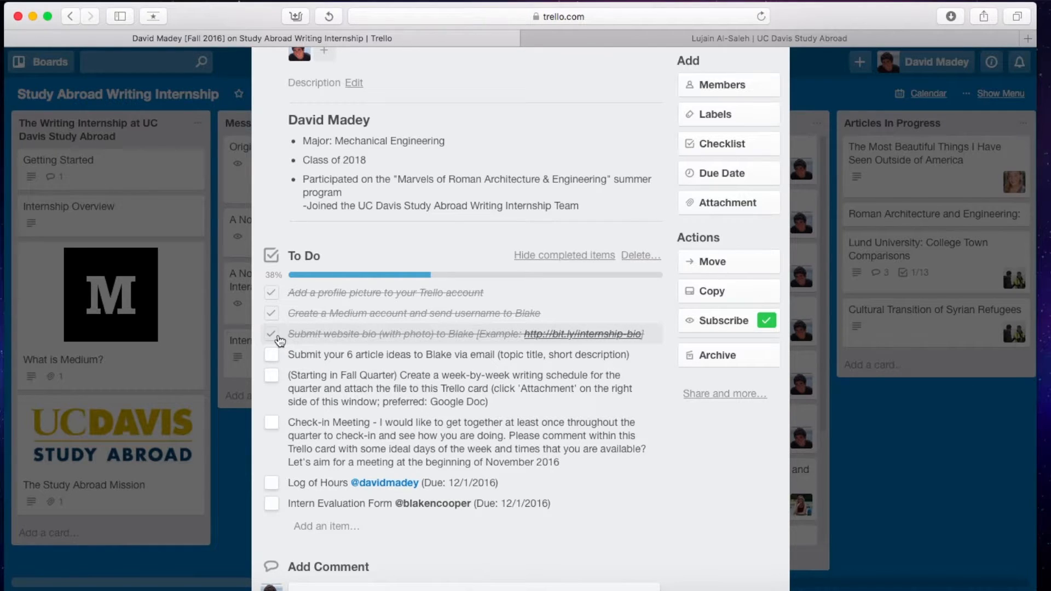
pyautogui.scroll(4, 809, 214)
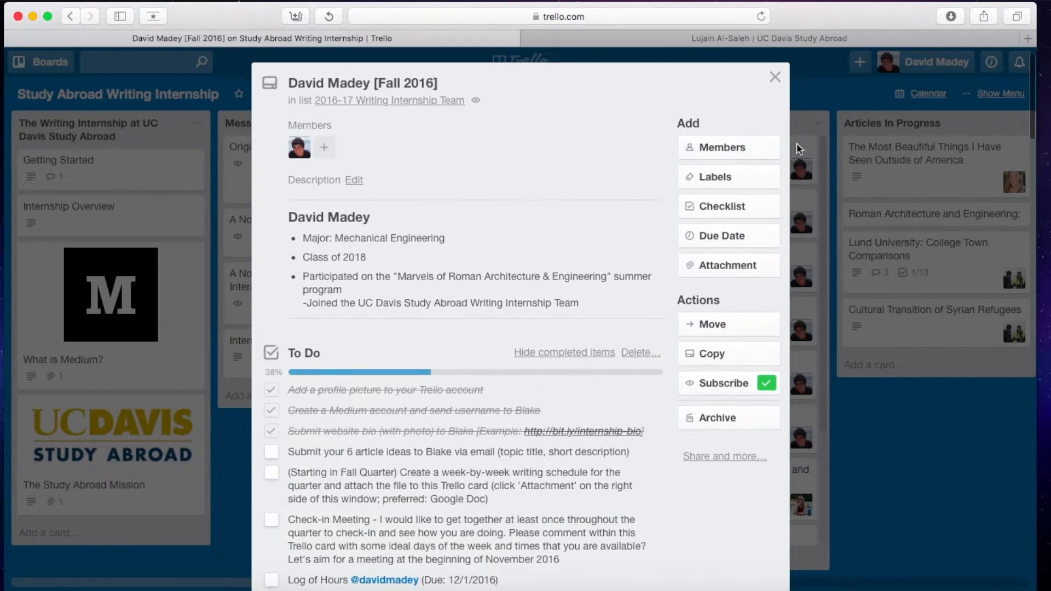
pyautogui.click(776, 78)
# Review the "Una Semana en Espana" card in the Article Ideas list as a sample article idea.
pyautogui.hscroll(2, 731, 150)
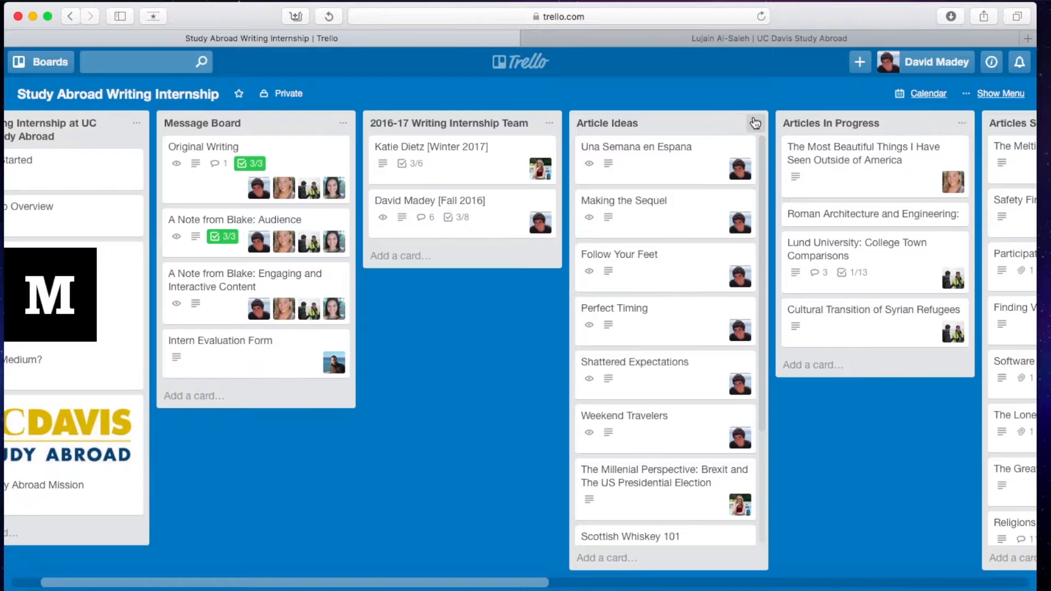
pyautogui.click(755, 124)
pyautogui.click(756, 125)
pyautogui.click(679, 157)
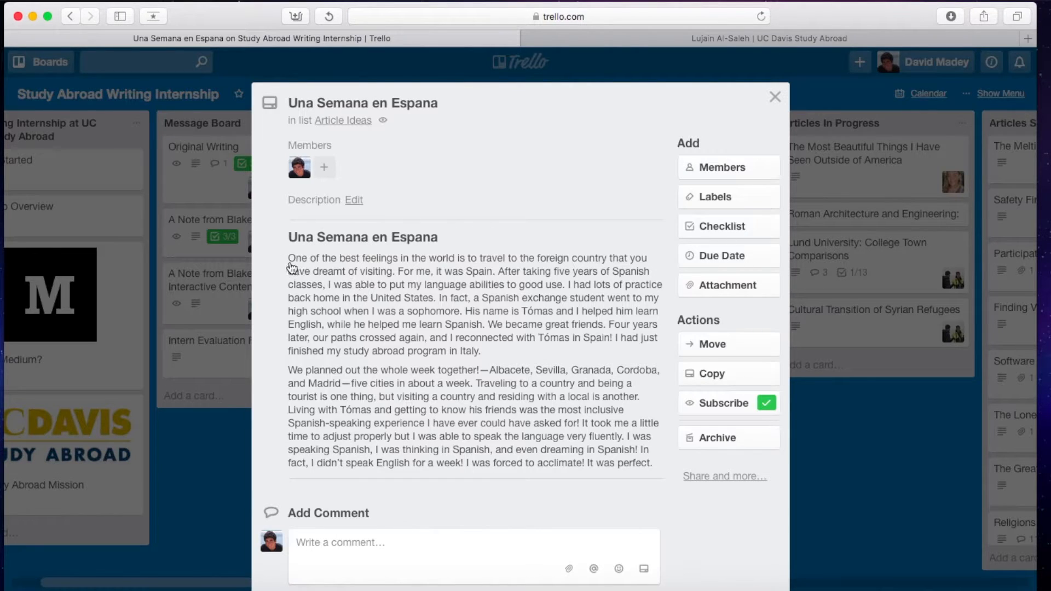
pyautogui.scroll(-3, 377, 350)
pyautogui.scroll(3, 379, 352)
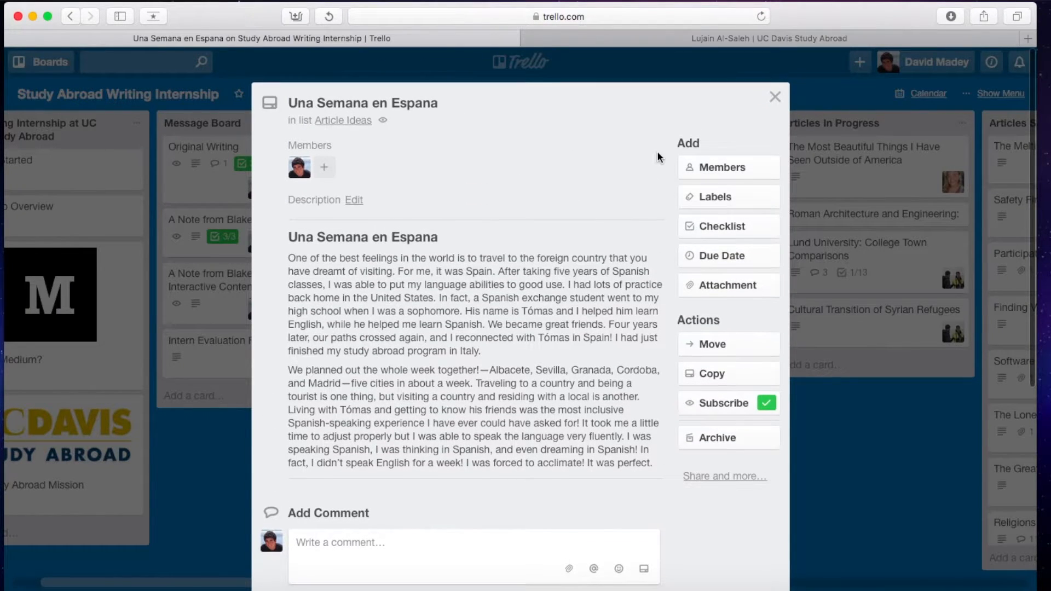
pyautogui.click(774, 99)
# Reopen the Fall 2016 intern's card, check off all remaining To Do items from the 6 article ideas onward, and close it.
pyautogui.click(501, 221)
pyautogui.click(269, 472)
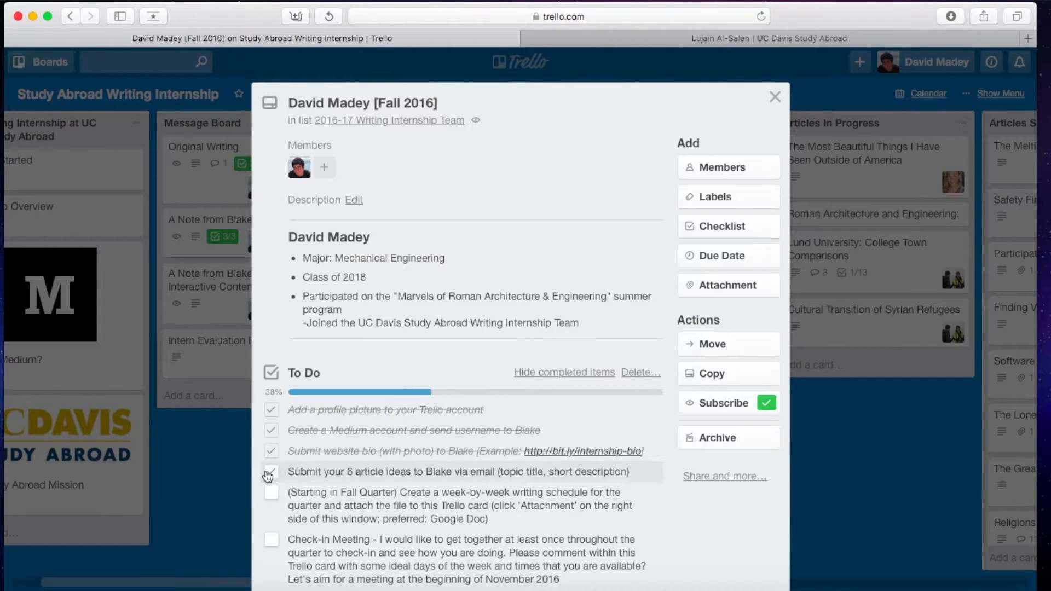
pyautogui.click(271, 472)
pyautogui.scroll(-4, 349, 386)
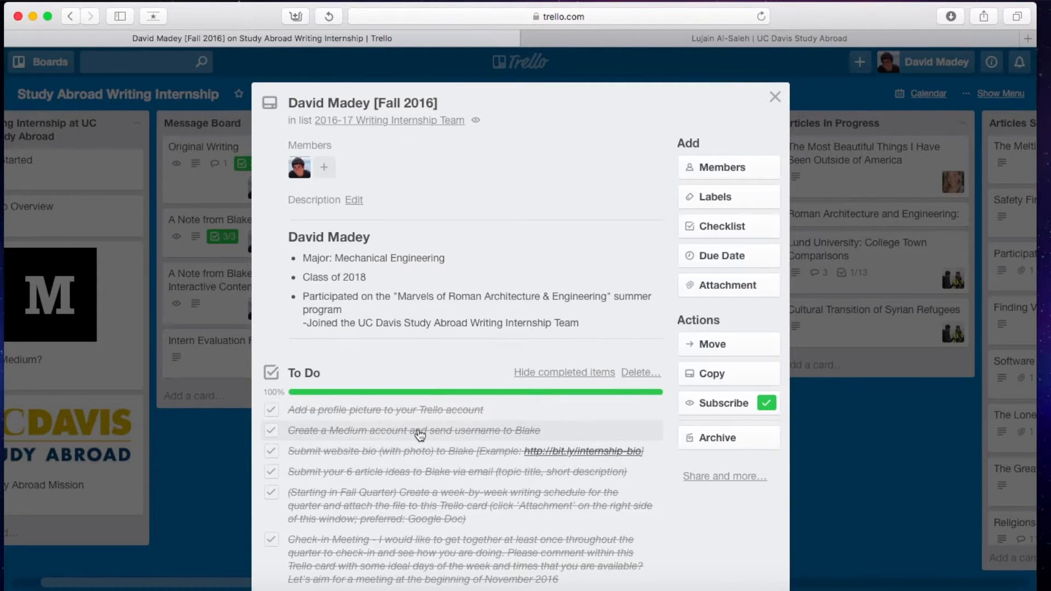
pyautogui.scroll(-5, 419, 432)
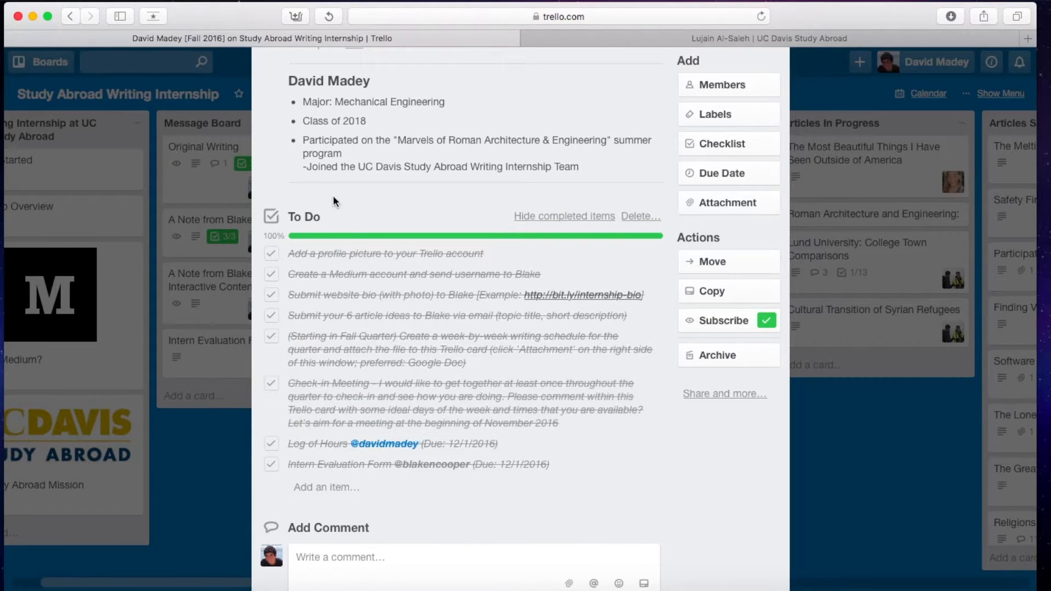
pyautogui.scroll(3, 306, 265)
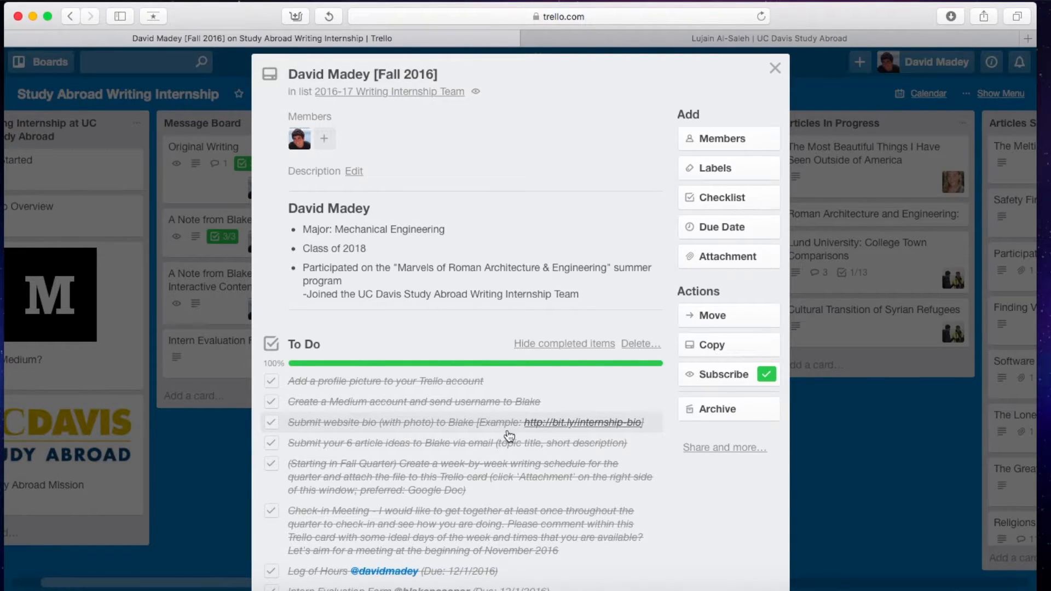
pyautogui.scroll(-1, 507, 437)
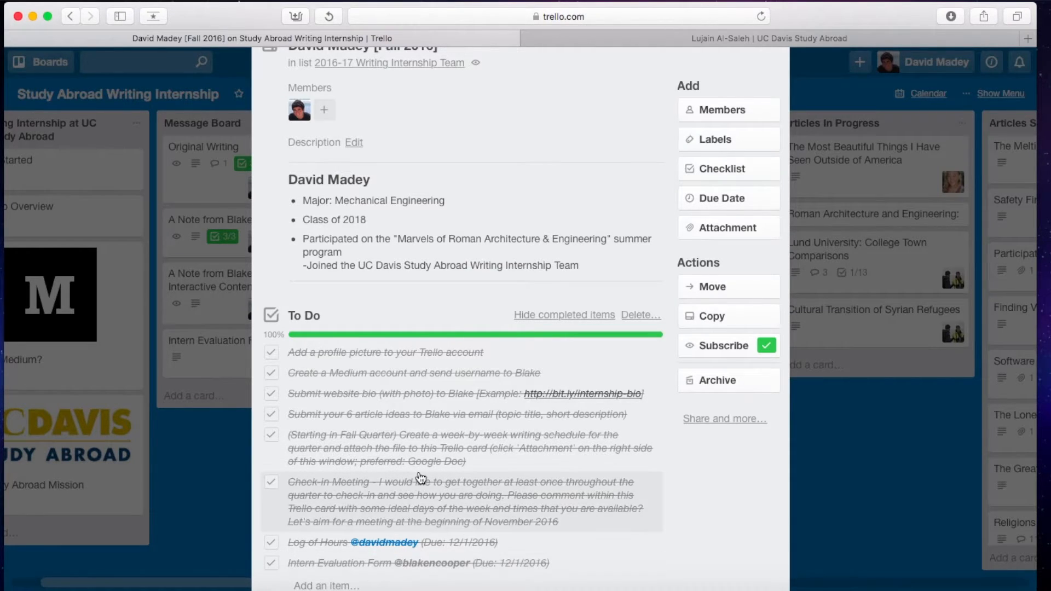
pyautogui.scroll(3, 404, 572)
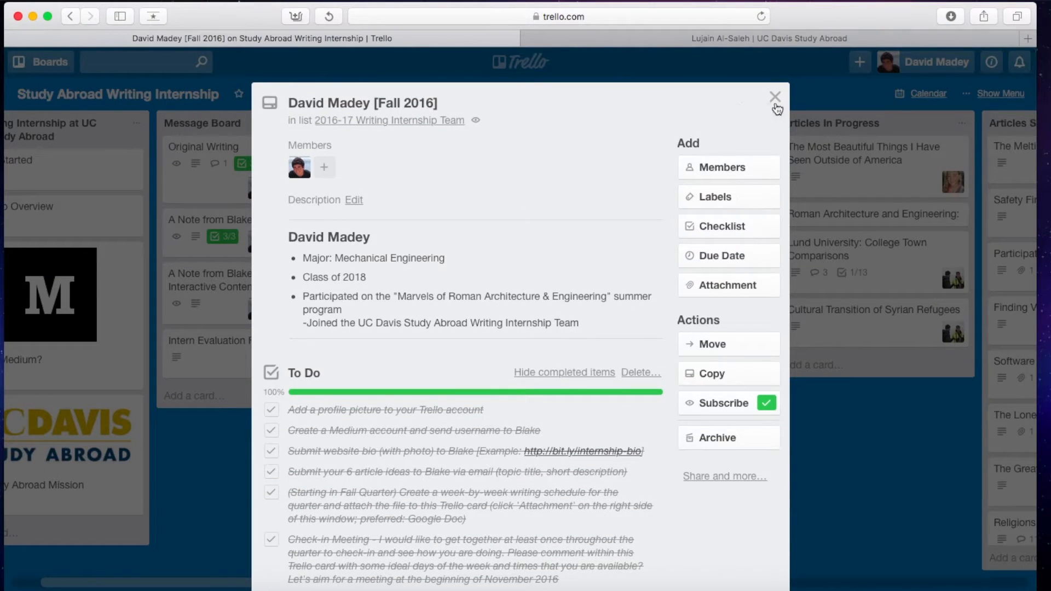
pyautogui.click(775, 98)
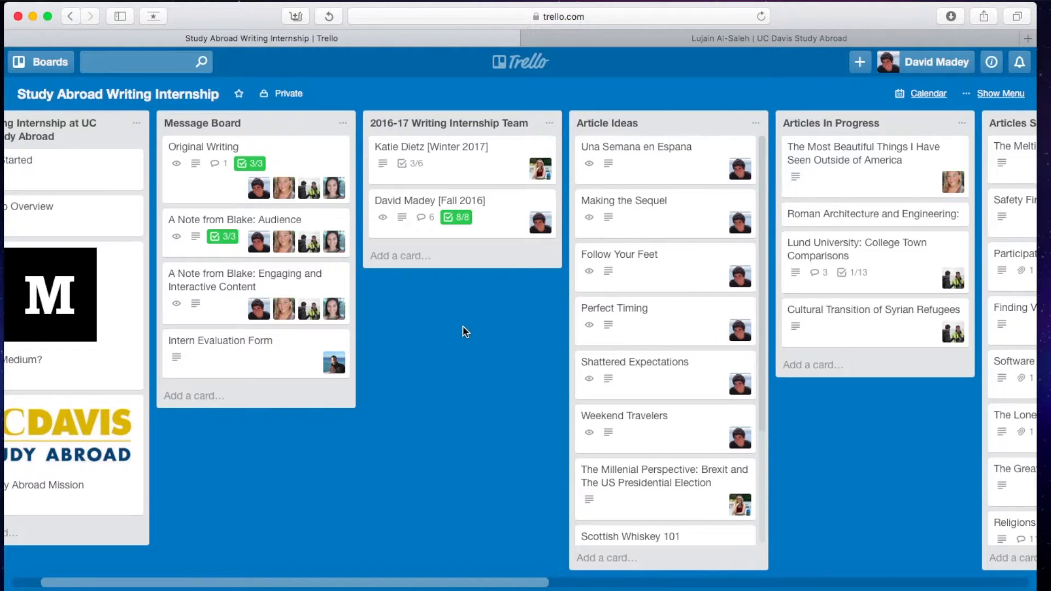
# Move the cards "Follow Your Feet", "Shattered Expectations" and "Weekend Travelers" from Article Ideas to Articles In Progress.
pyautogui.hscroll(5, 462, 326)
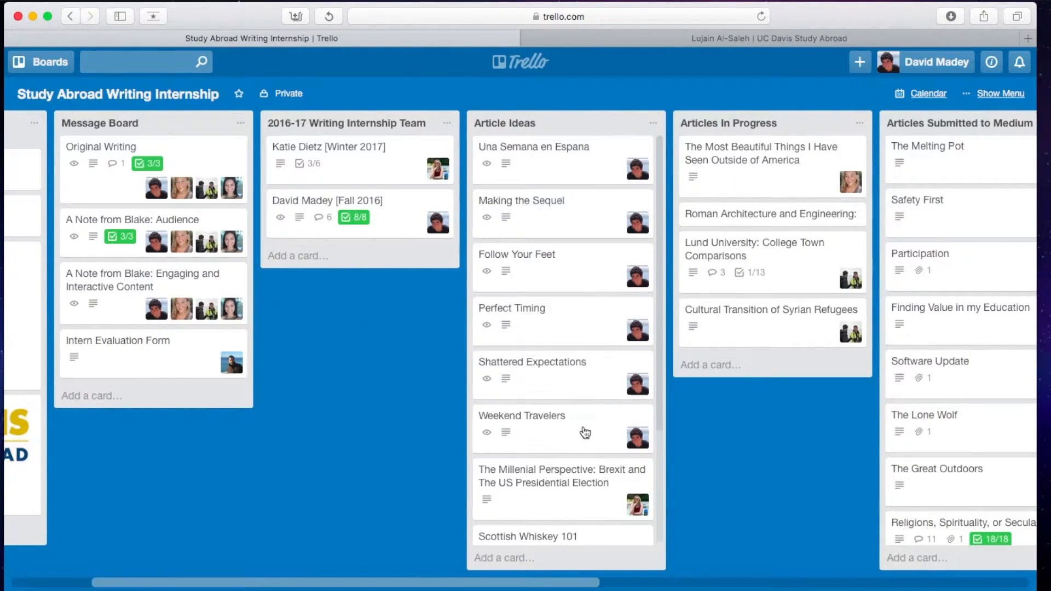
pyautogui.hscroll(7, 404, 168)
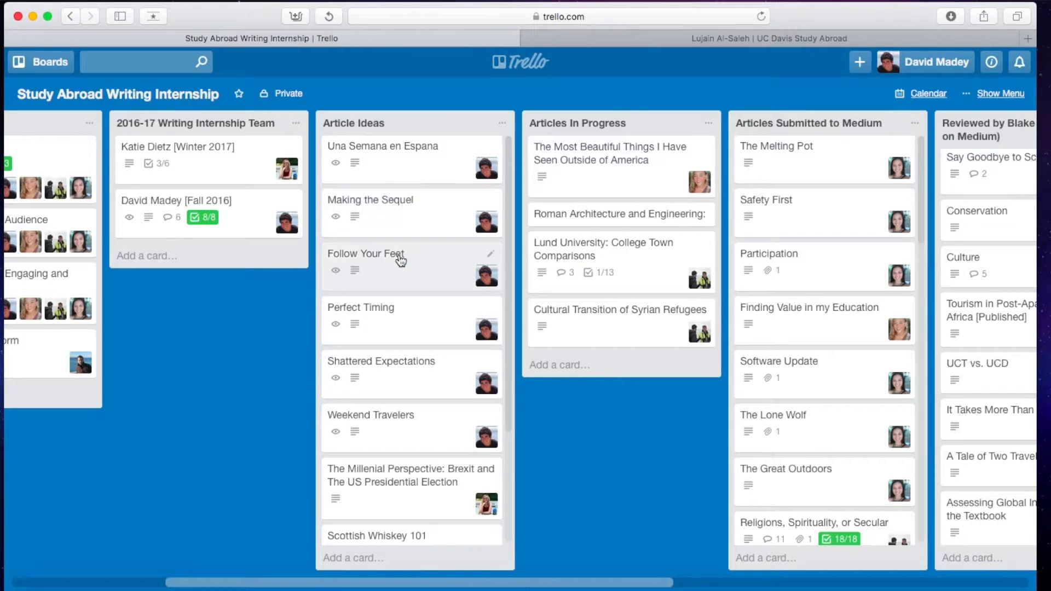
pyautogui.moveTo(404, 271); pyautogui.dragTo(597, 152)
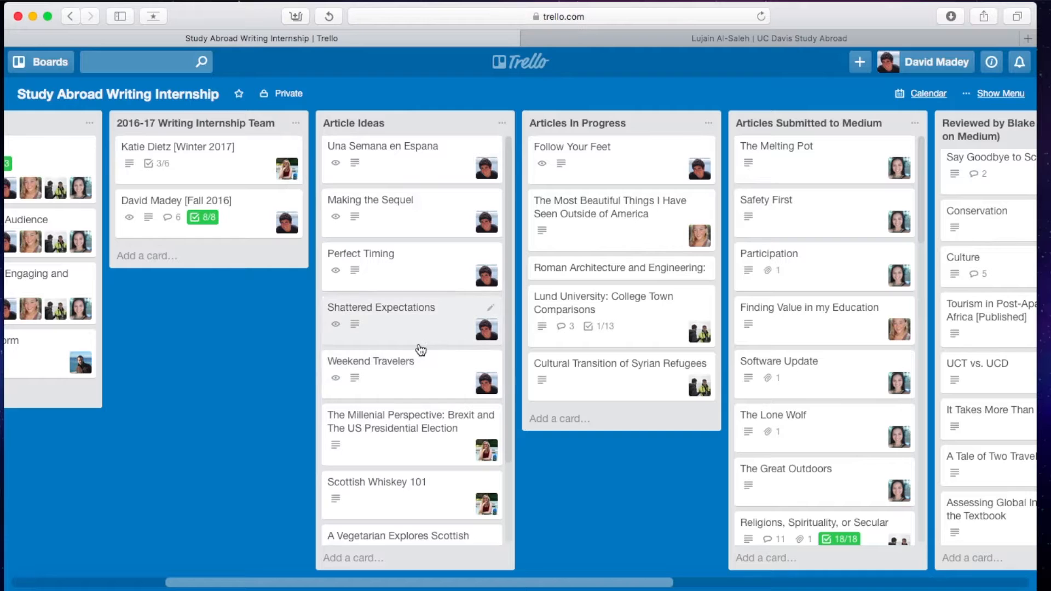
pyautogui.click(404, 332)
pyautogui.moveTo(403, 332); pyautogui.dragTo(606, 203)
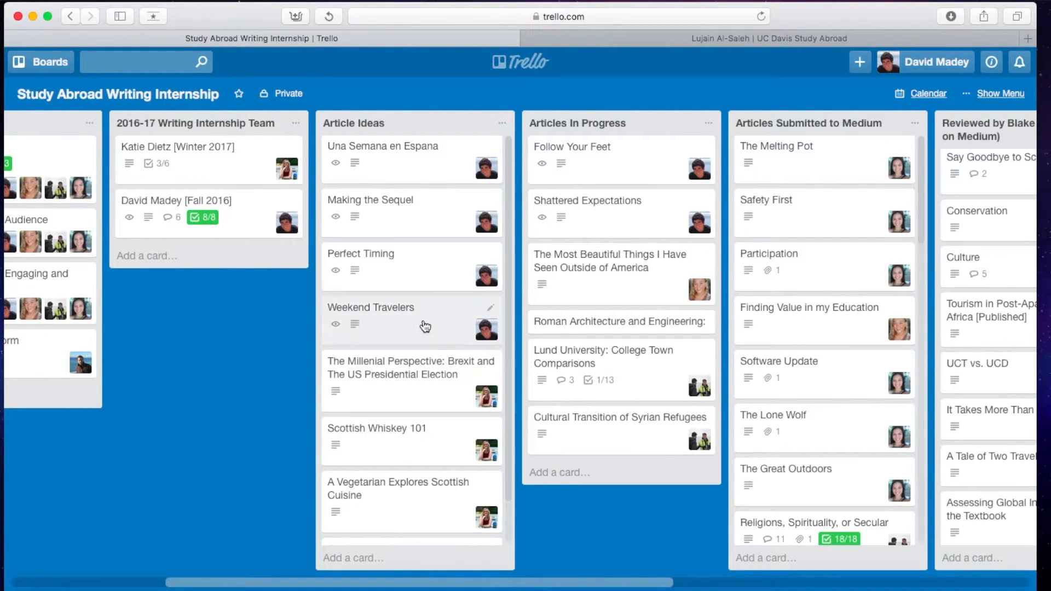
pyautogui.moveTo(425, 326); pyautogui.dragTo(621, 247)
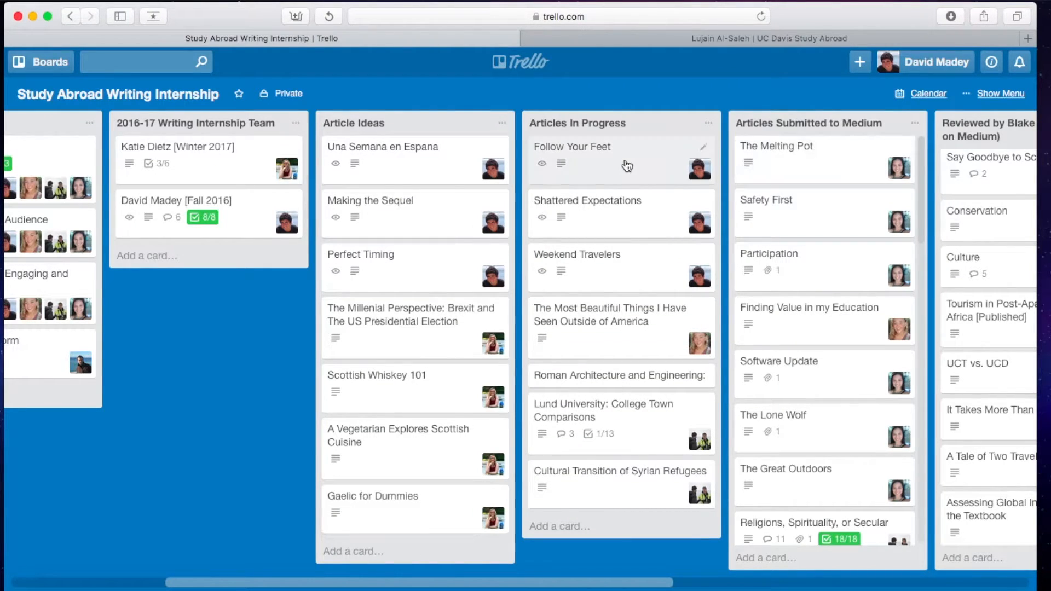
# Move "Follow Your Feet" to Articles Submitted to Medium as a demonstration, and return it to the beginning of Articles In Progress.
pyautogui.moveTo(627, 165); pyautogui.dragTo(799, 145)
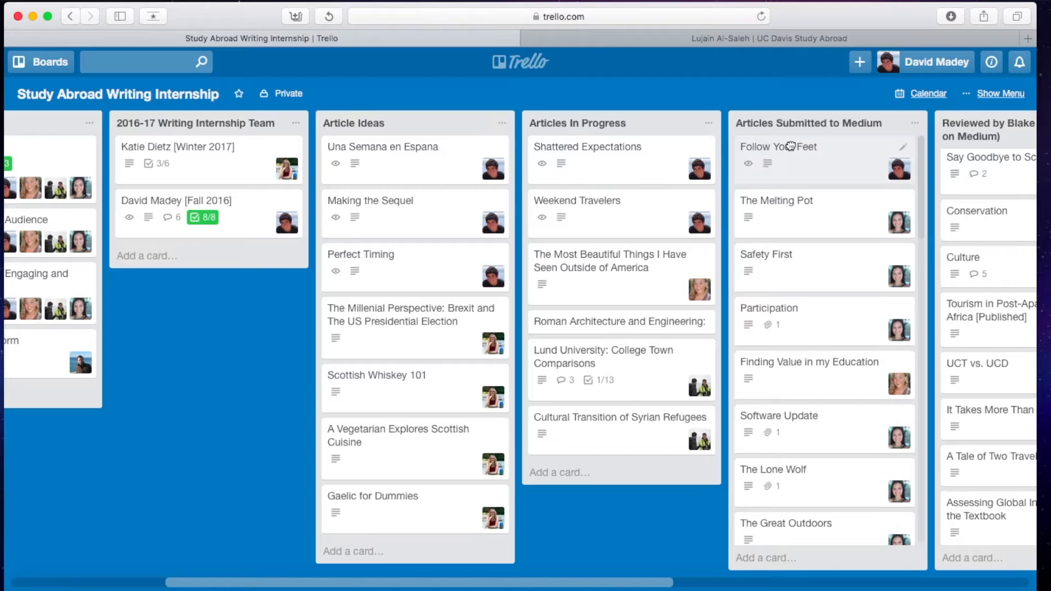
pyautogui.hscroll(3, 677, 208)
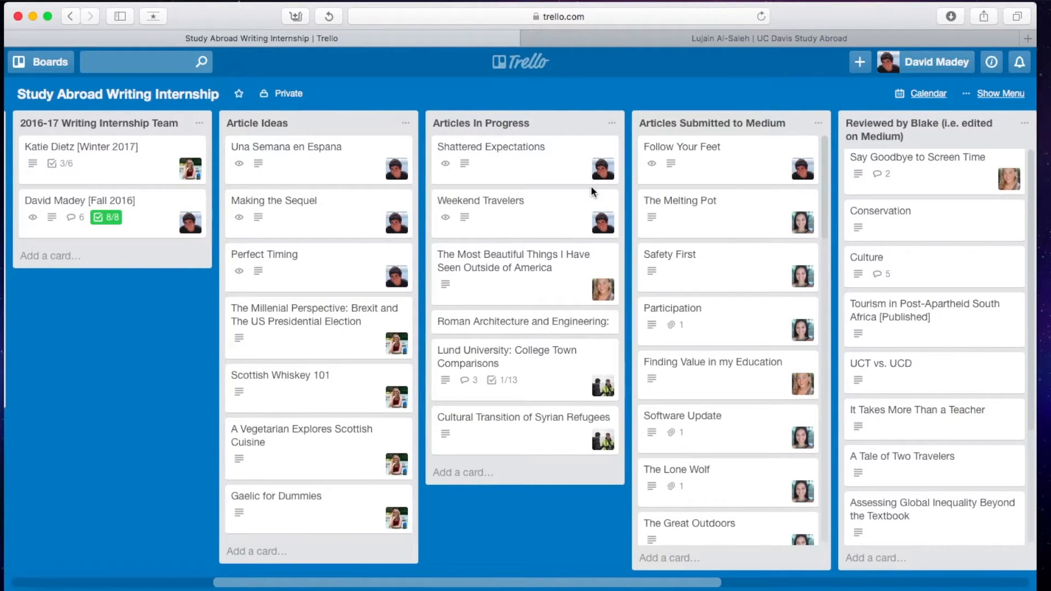
pyautogui.moveTo(684, 159); pyautogui.dragTo(482, 156)
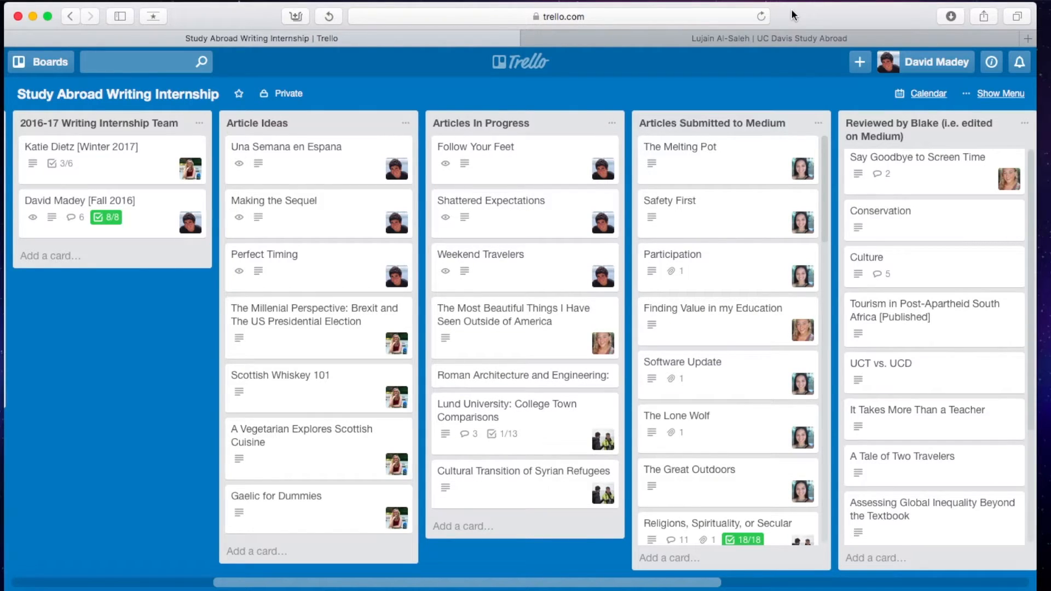
# Switch to a new browser tab, search Google for "Medium" and open the Medium website.
pyautogui.click(527, 38)
pyautogui.click(1027, 21)
pyautogui.write('goog')
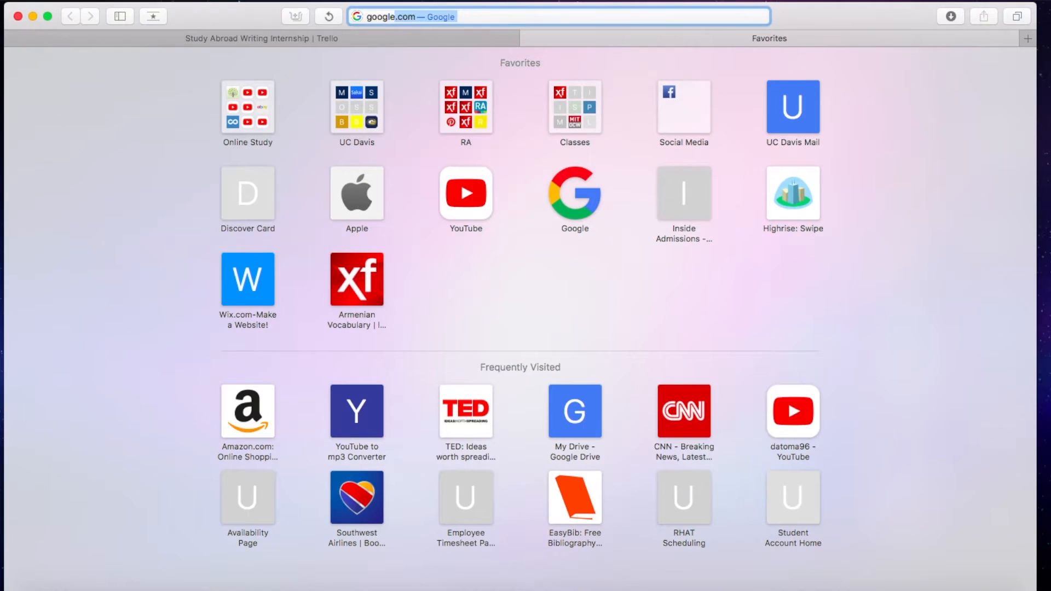
pyautogui.press('Return')
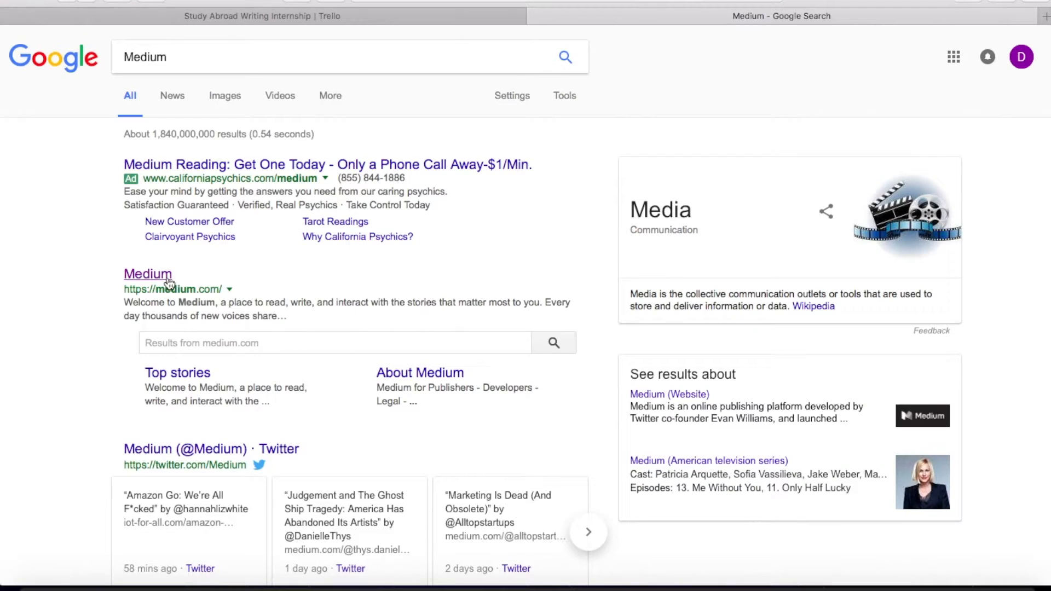
pyautogui.click(170, 296)
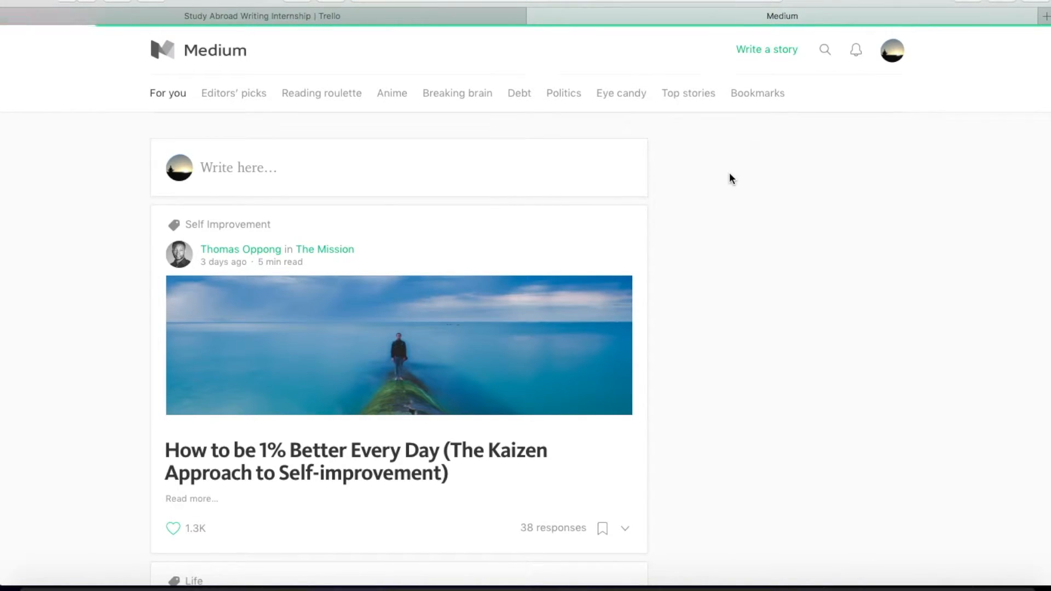
# View the Medium account options, and start a new story titled "Your Story".
pyautogui.click(895, 58)
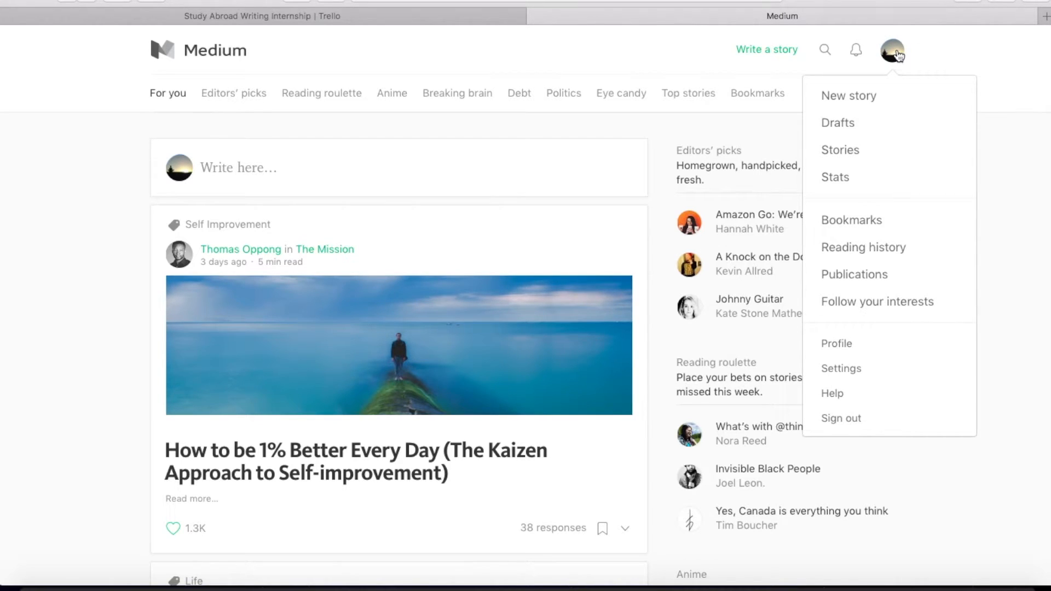
pyautogui.click(581, 134)
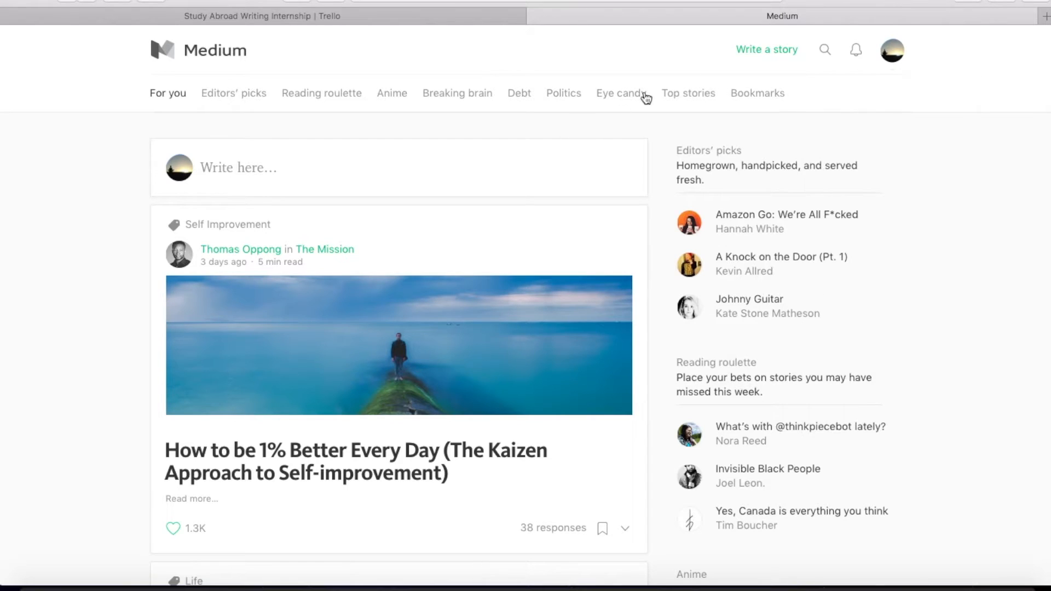
pyautogui.click(769, 50)
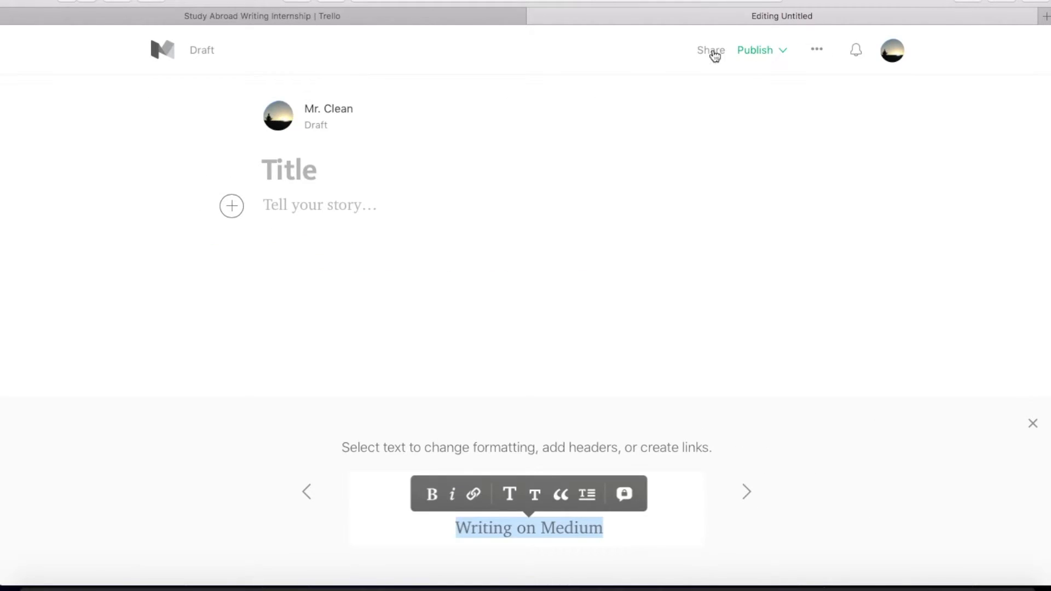
pyautogui.click(286, 190)
pyautogui.write('Your Story')
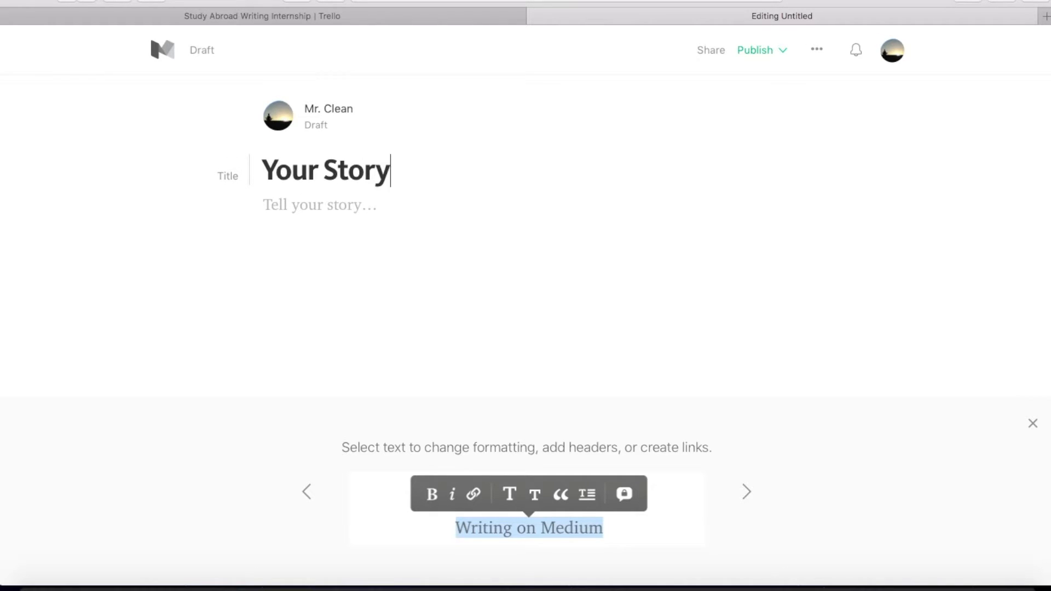
# Paste the copied hot air ballooning article as the story's body text.
pyautogui.click(326, 206)
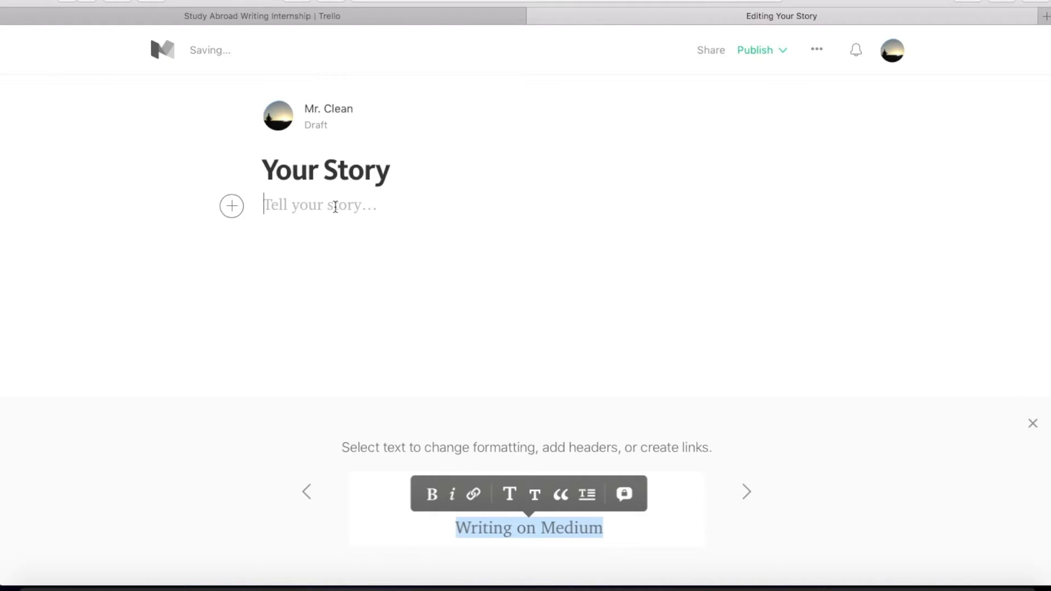
pyautogui.press('super+v')
pyautogui.scroll(15, 336, 211)
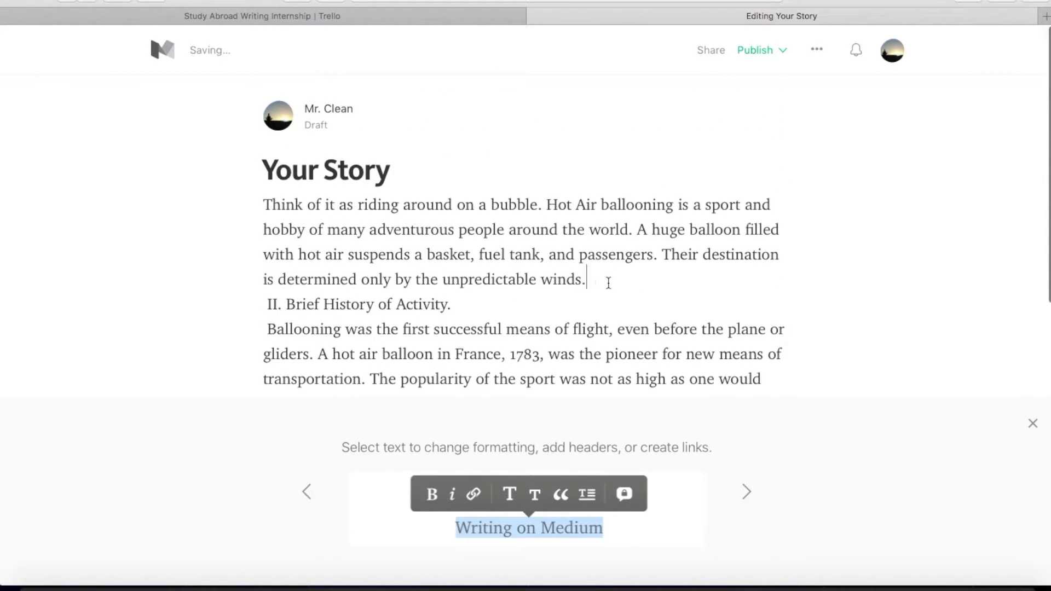
# Add a blank line after the story's first paragraph and delete the heading "II. Brief History of Activity.".
pyautogui.press('Return')
pyautogui.scroll(5, 572, 292)
pyautogui.moveTo(457, 351); pyautogui.dragTo(249, 338)
pyautogui.press('BackSpace')
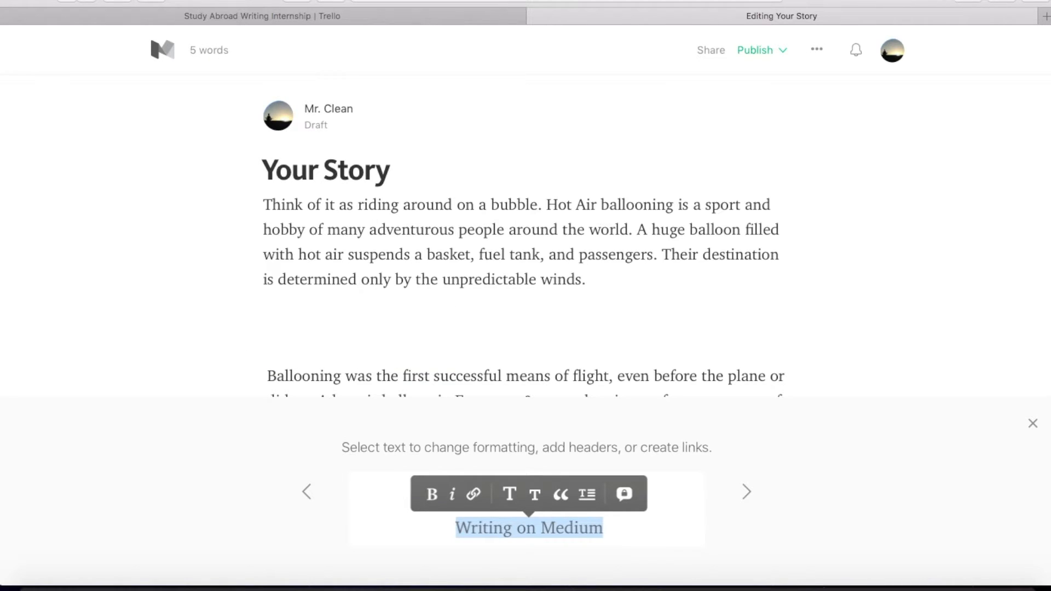
# Add a blank line before section III and delete the heading "III. Benefits from a wellness perspective.".
pyautogui.scroll(-5, 249, 338)
pyautogui.click(490, 343)
pyautogui.press('Return')
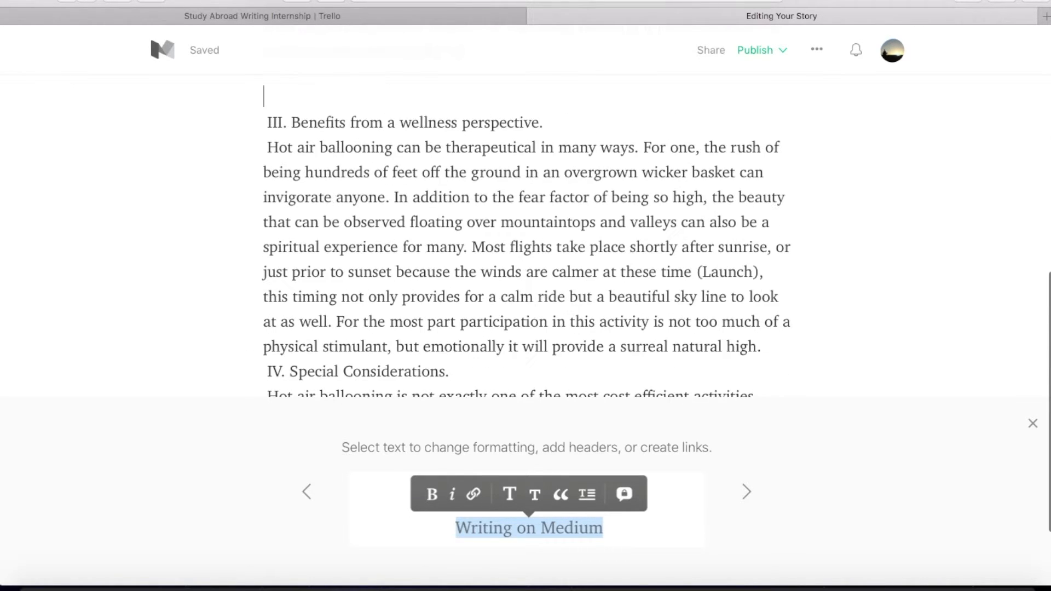
pyautogui.scroll(-1, 489, 342)
pyautogui.scroll(1, 489, 343)
pyautogui.moveTo(540, 141); pyautogui.dragTo(254, 143)
pyautogui.press('BackSpace')
# Insert the image sample-1.jpg from the Desktop on the blank line below the story's first paragraph.
pyautogui.scroll(15, 328, 229)
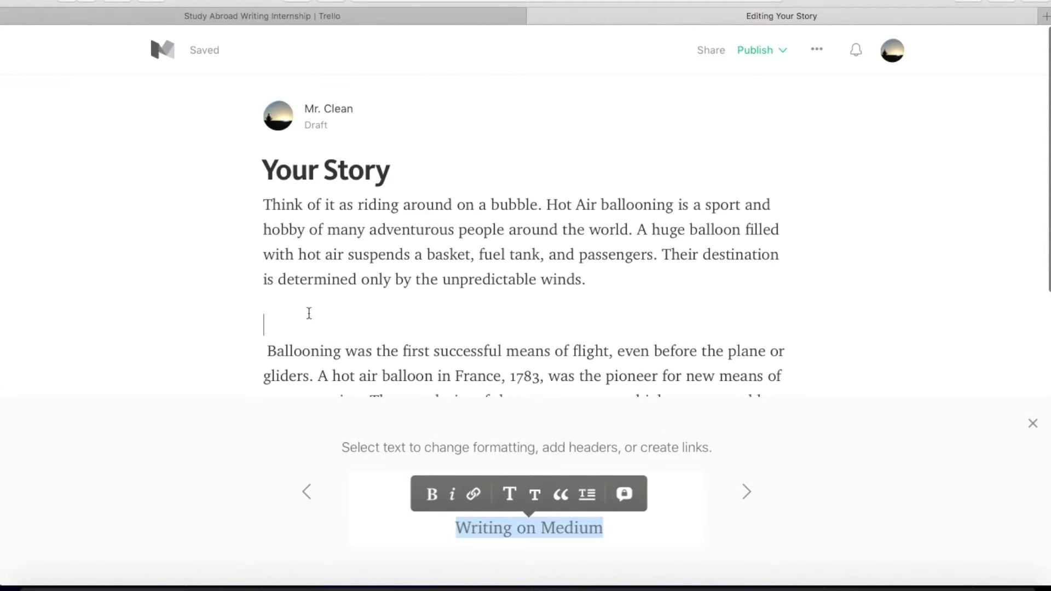
pyautogui.scroll(-4, 309, 314)
pyautogui.scroll(2, 309, 314)
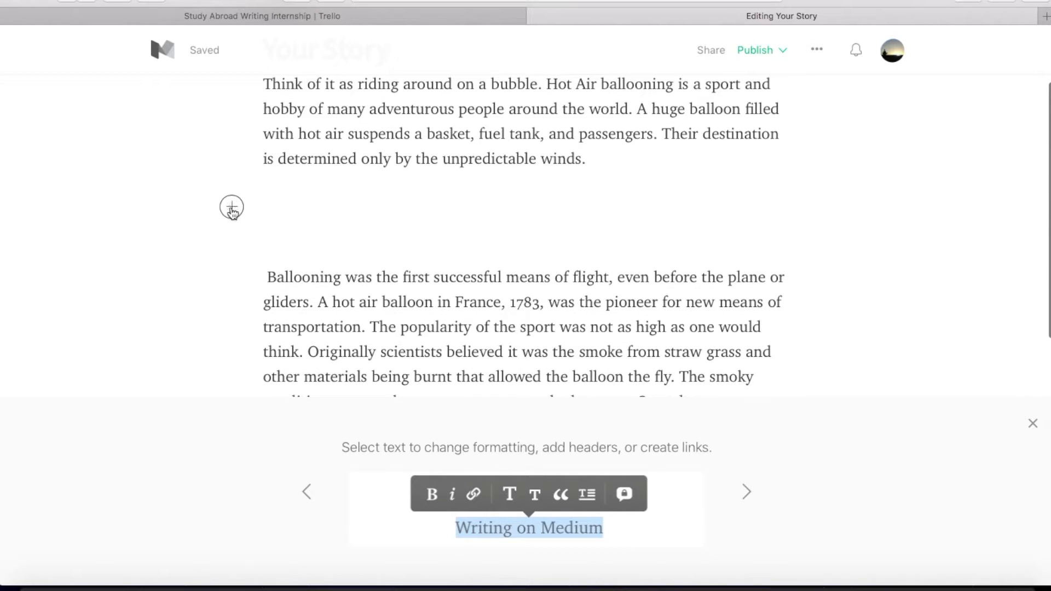
pyautogui.click(232, 212)
pyautogui.click(274, 213)
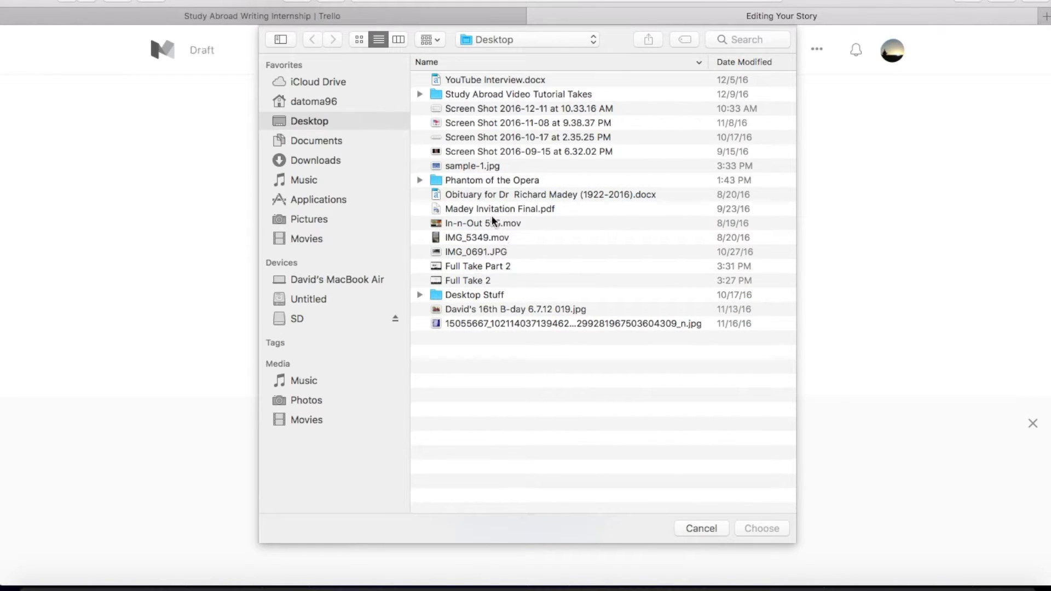
pyautogui.click(482, 165)
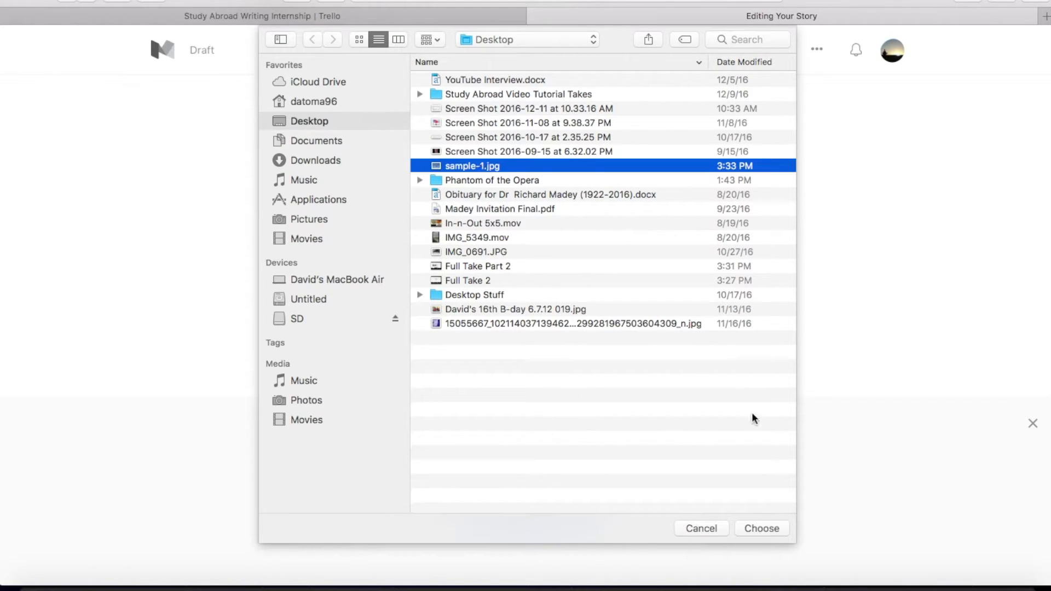
pyautogui.click(759, 529)
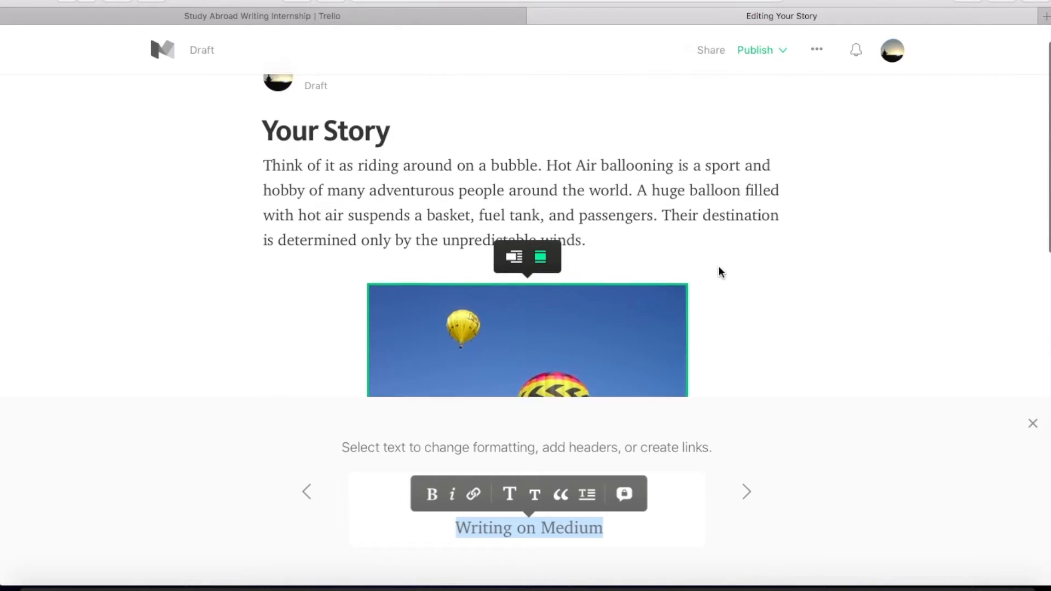
# Try the side-aligned layout for the balloon image with text wrapping beside it, and attempt to remove the blank line above the wrapped text.
pyautogui.click(518, 190)
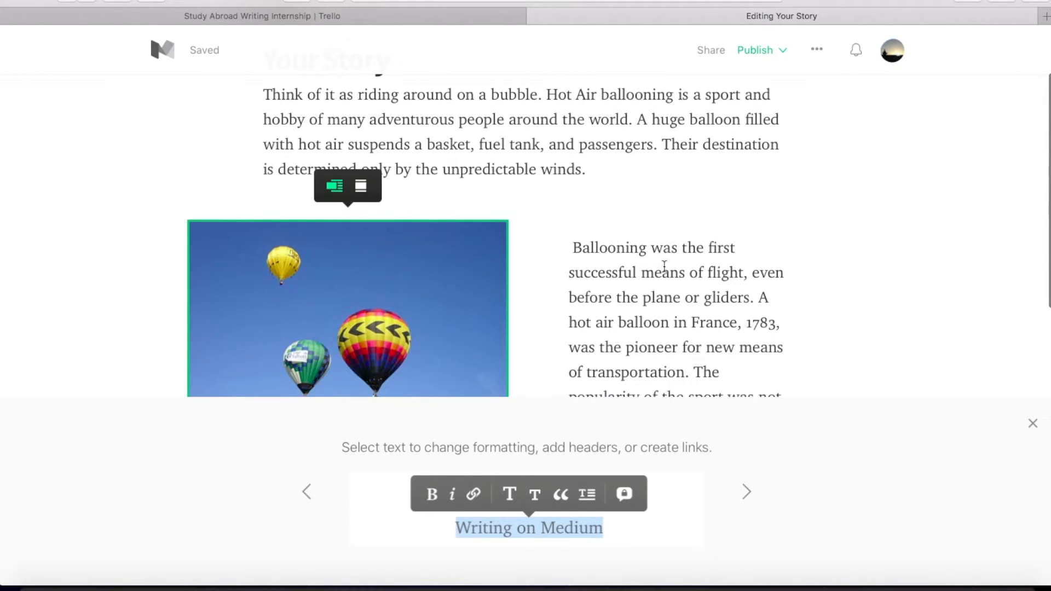
pyautogui.scroll(-3, 664, 272)
pyautogui.scroll(1, 630, 186)
pyautogui.click(616, 157)
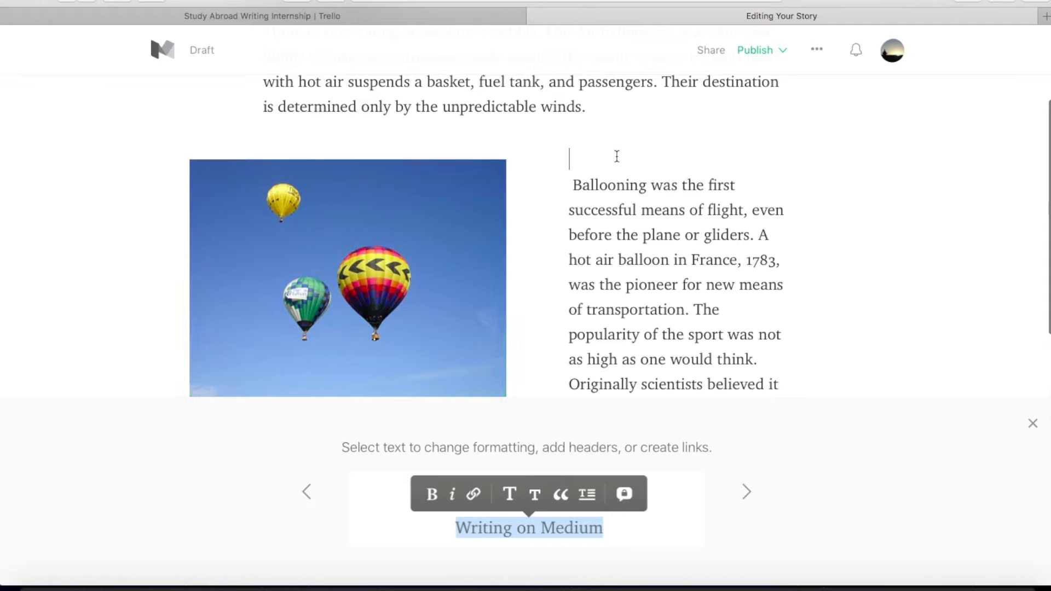
pyautogui.press('BackSpace')
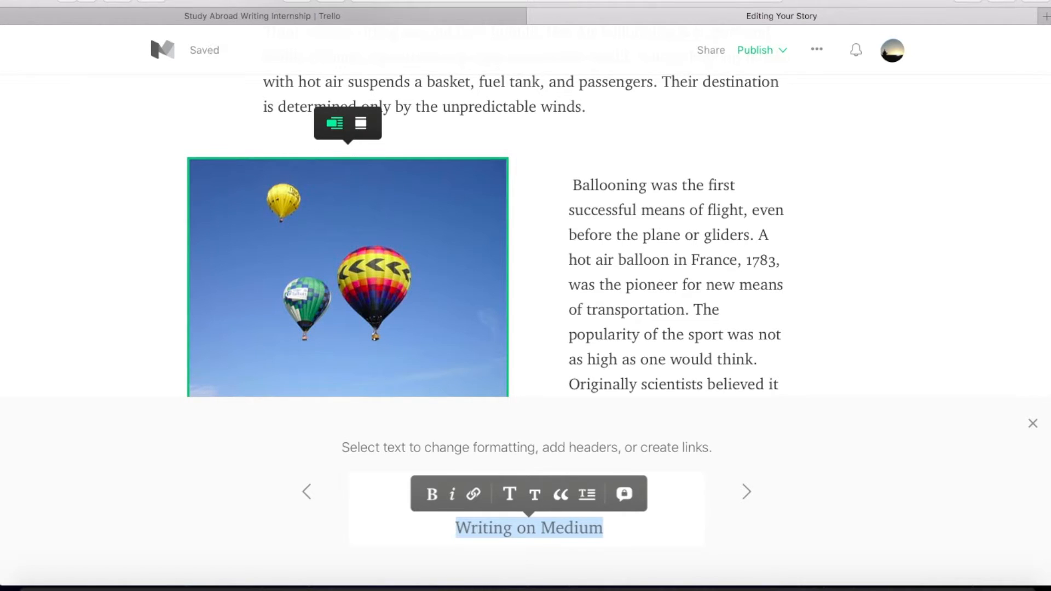
pyautogui.scroll(-2, 711, 175)
pyautogui.scroll(3, 455, 192)
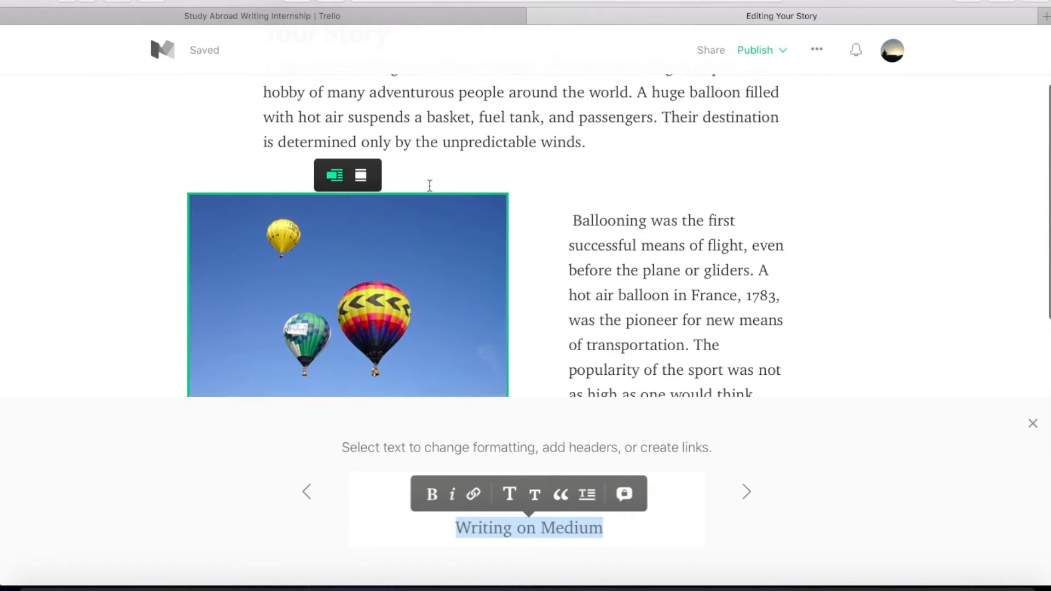
# Set the balloon image to the centered layout and caption it "Hot Air Balloons".
pyautogui.click(357, 186)
pyautogui.scroll(-4, 504, 217)
pyautogui.click(521, 207)
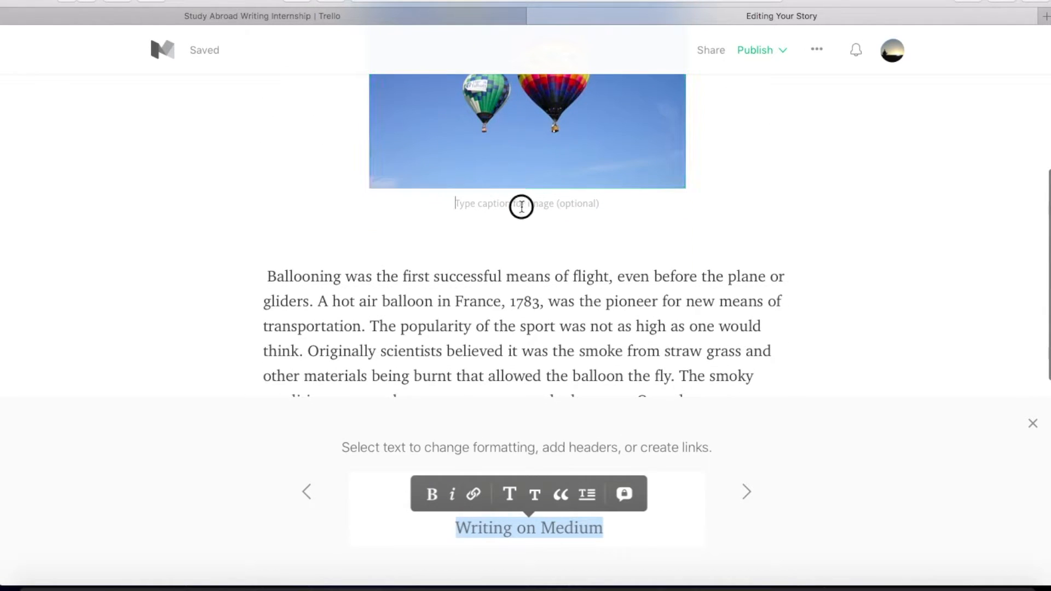
pyautogui.write('Hot Air Balloons')
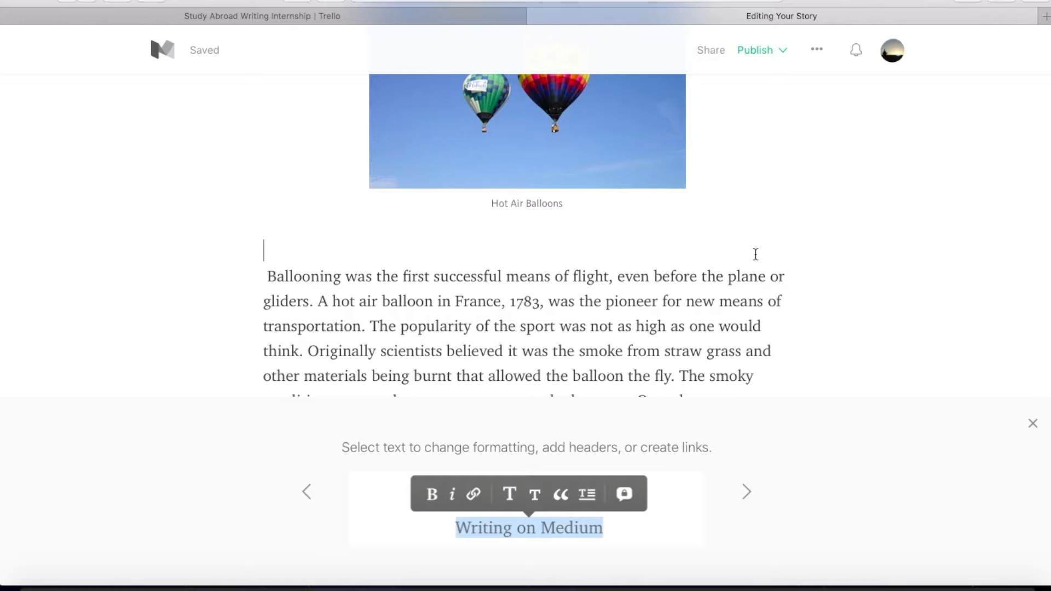
pyautogui.scroll(7, 756, 254)
pyautogui.scroll(-3, 755, 254)
pyautogui.click(550, 265)
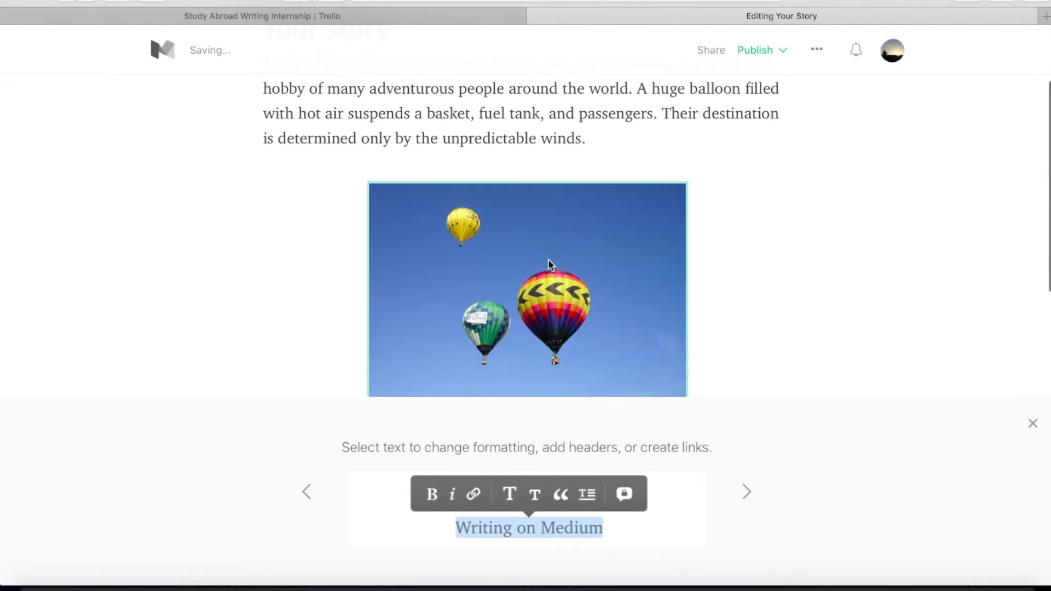
# Open YouTube in a new tab, open and pause the video THE FUTURE OF CITIES, and copy its web address.
pyautogui.click(1045, 17)
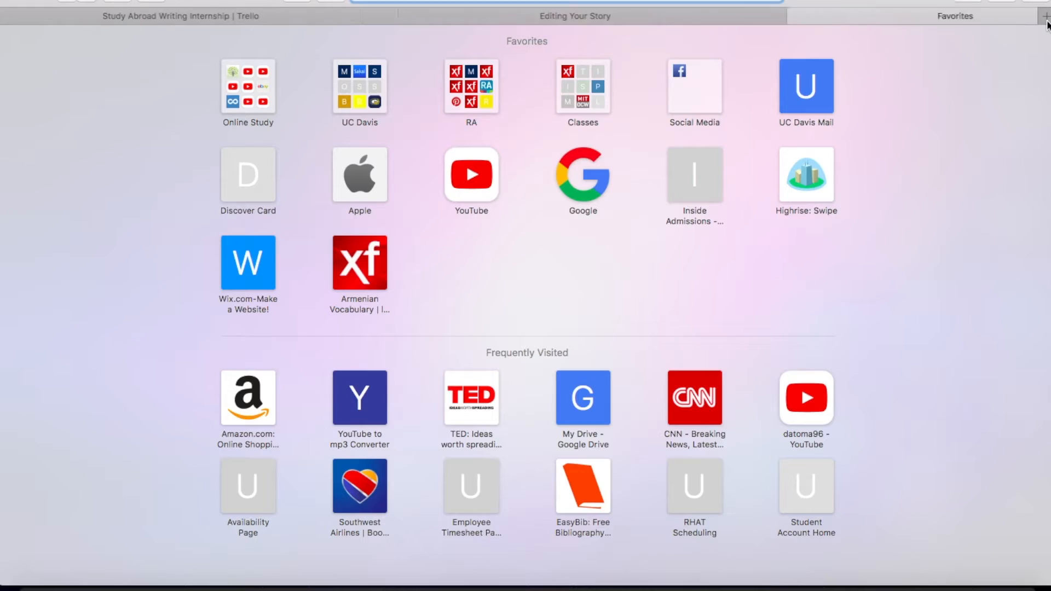
pyautogui.write('you')
pyautogui.press('Return')
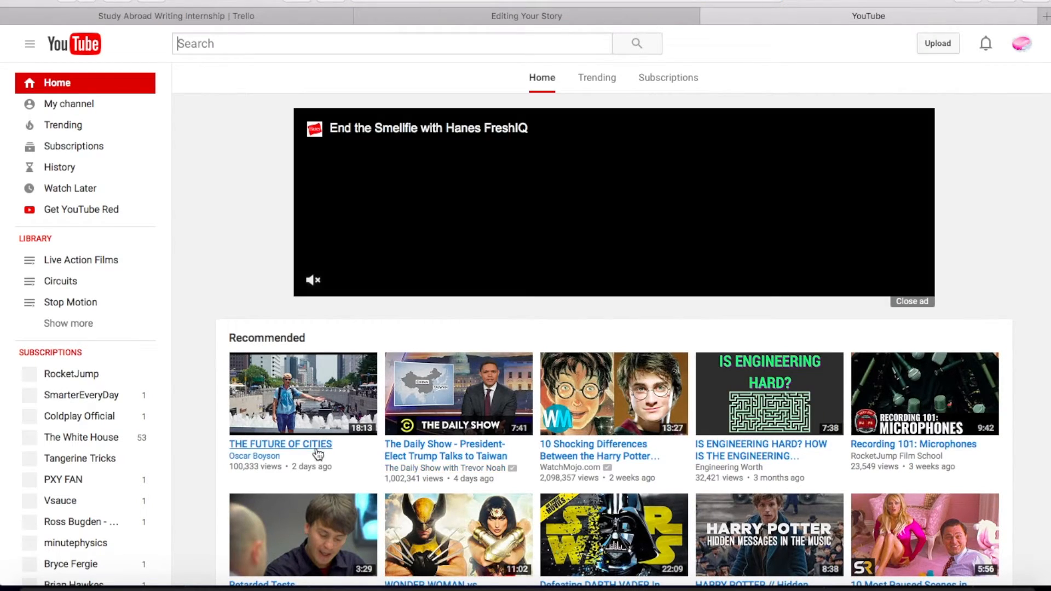
pyautogui.click(316, 444)
pyautogui.click(71, 419)
pyautogui.click(647, 3)
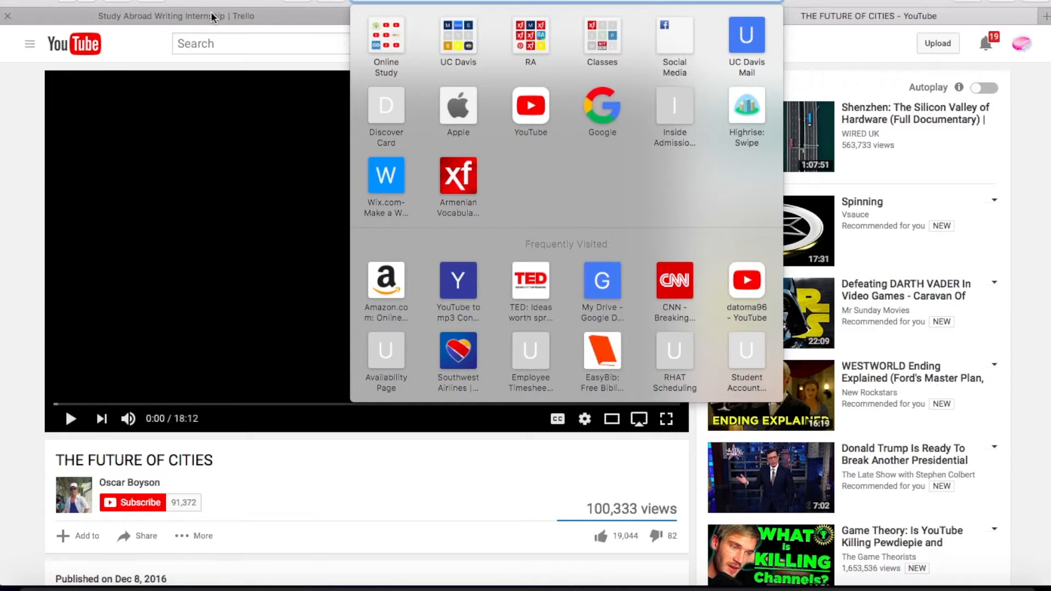
pyautogui.click(132, 42)
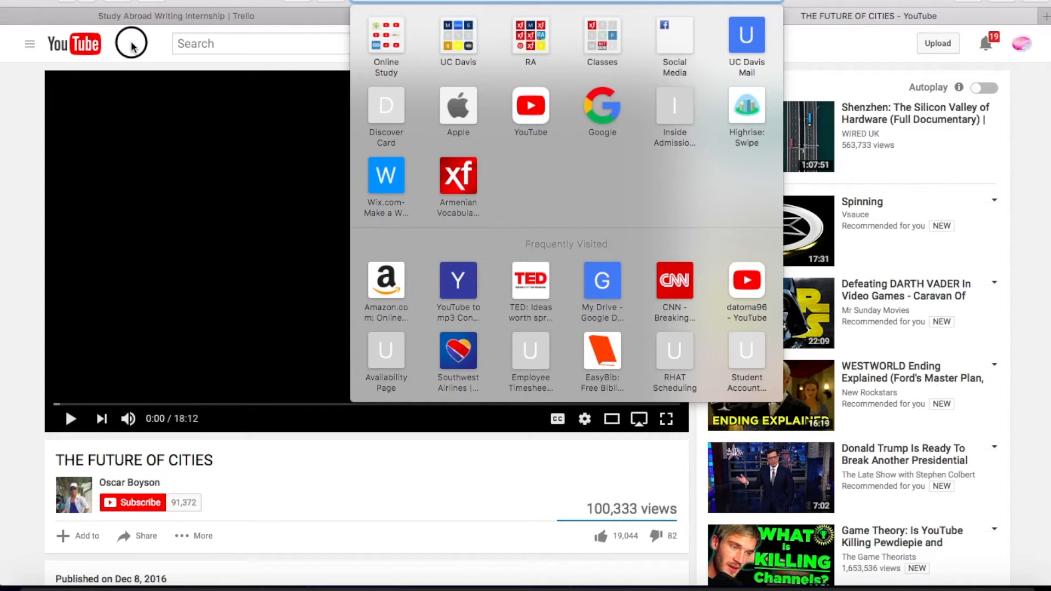
pyautogui.click(466, 25)
pyautogui.click(475, 21)
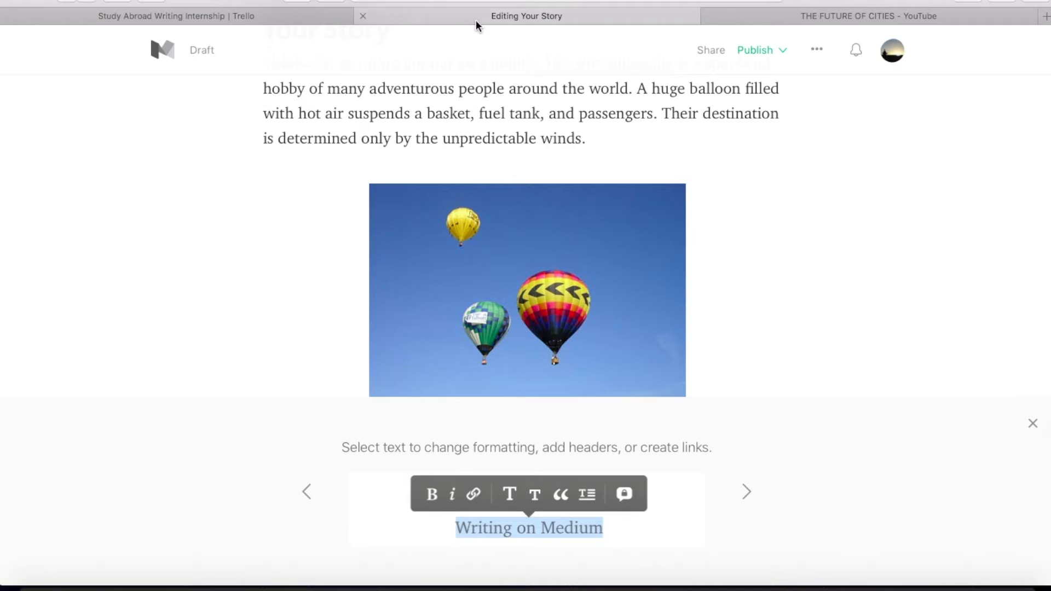
pyautogui.click(327, 321)
pyautogui.scroll(-15, 327, 325)
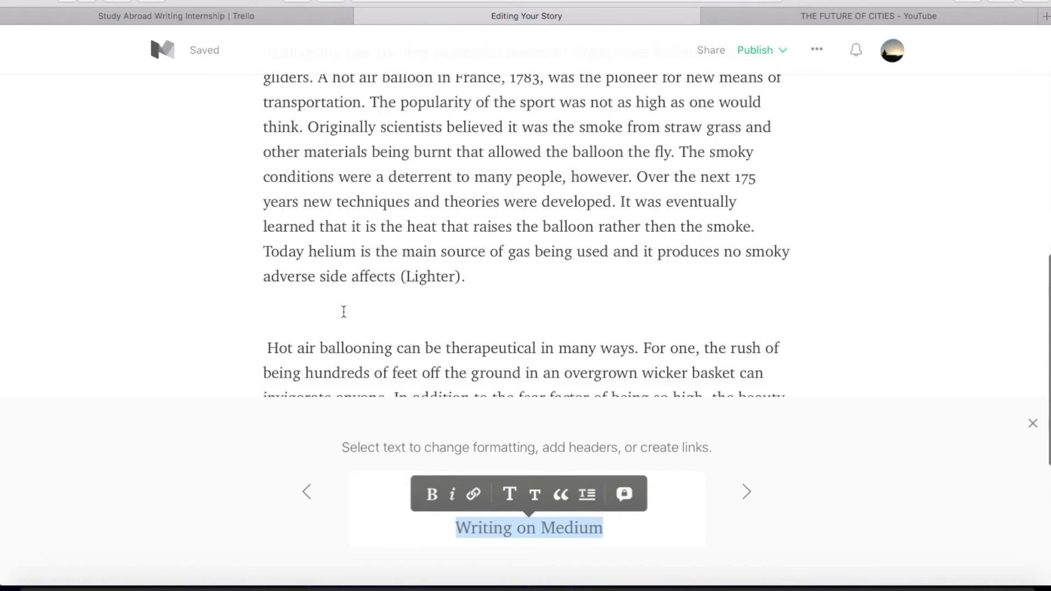
pyautogui.click(393, 326)
pyautogui.press('Return')
pyautogui.scroll(-2, 270, 301)
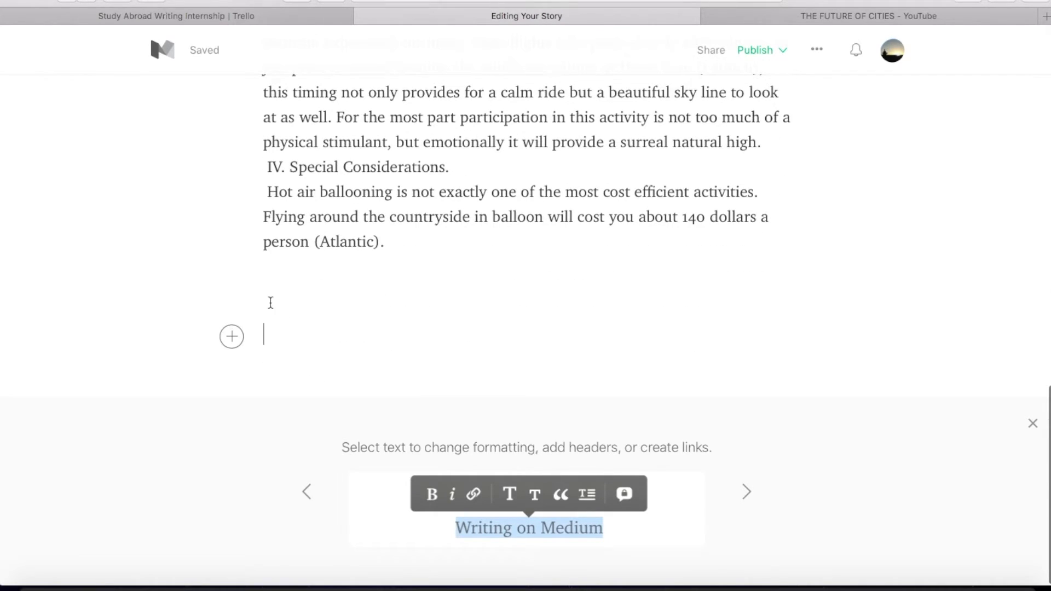
pyautogui.click(231, 336)
pyautogui.click(305, 338)
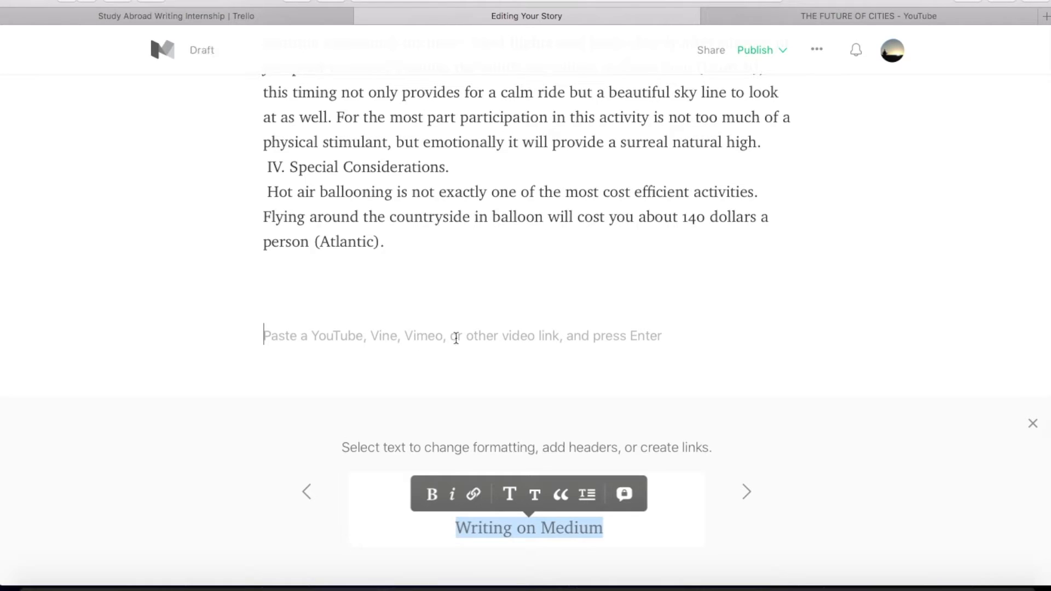
pyautogui.write('https://www.youtube.com/watch?v=xOOWk5yCMMs')
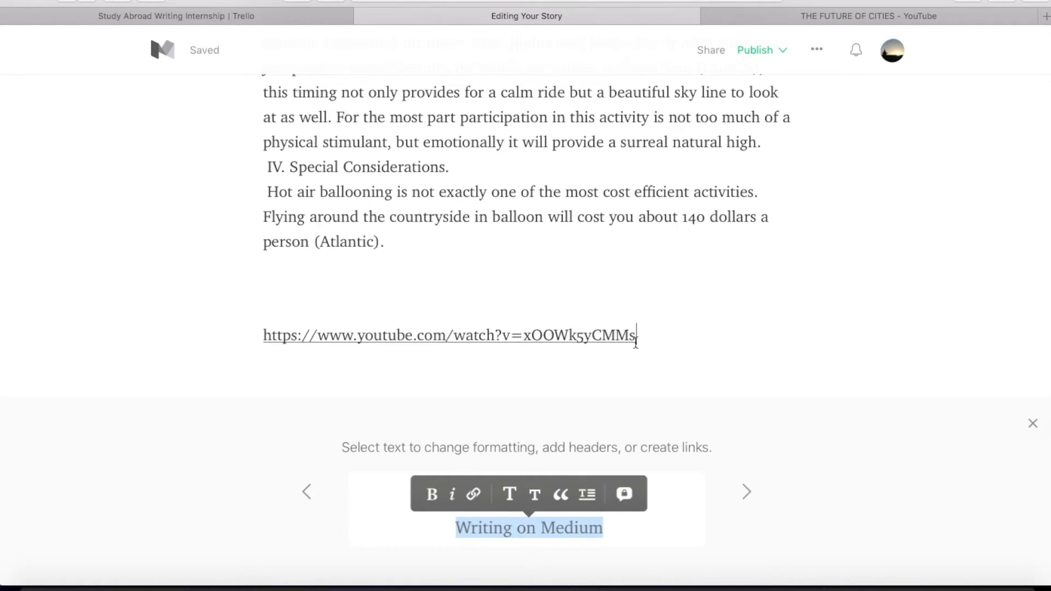
pyautogui.press('Return')
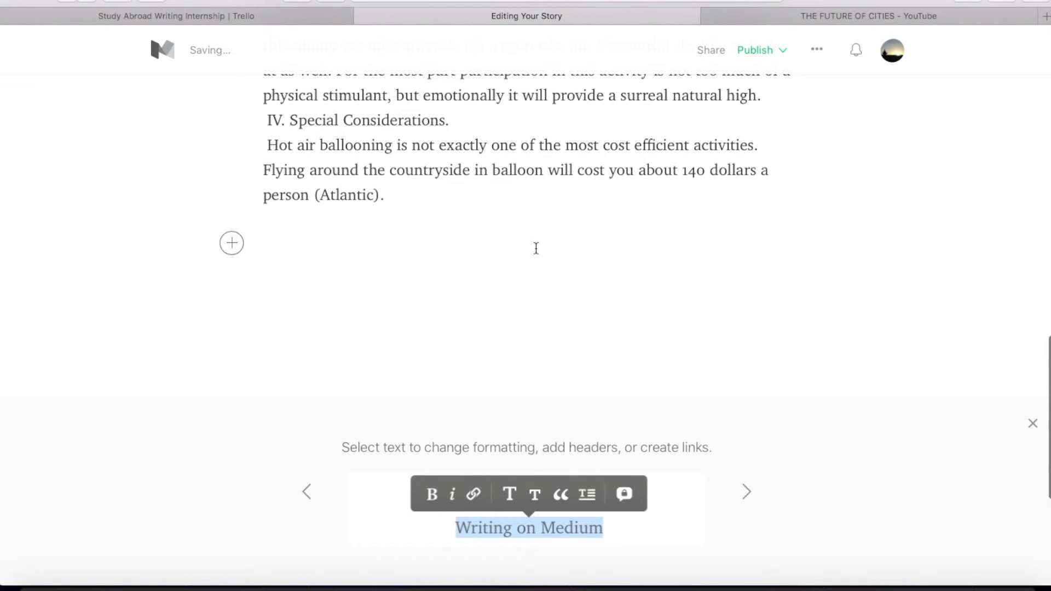
pyautogui.scroll(-2, 536, 249)
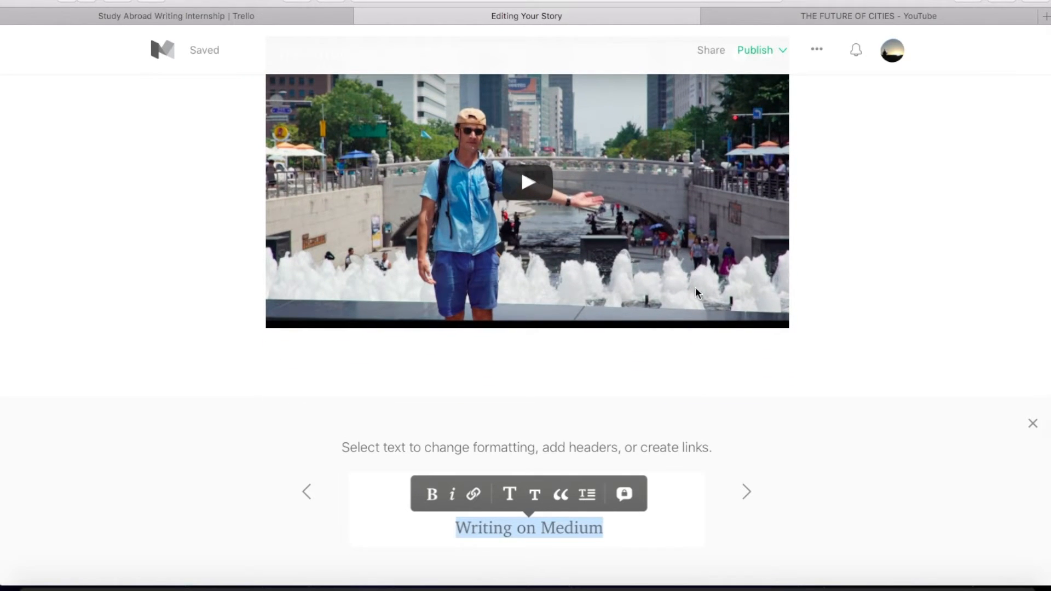
# Add a blank line above the title "Your Story" and try to insert an image there.
pyautogui.scroll(15, 853, 310)
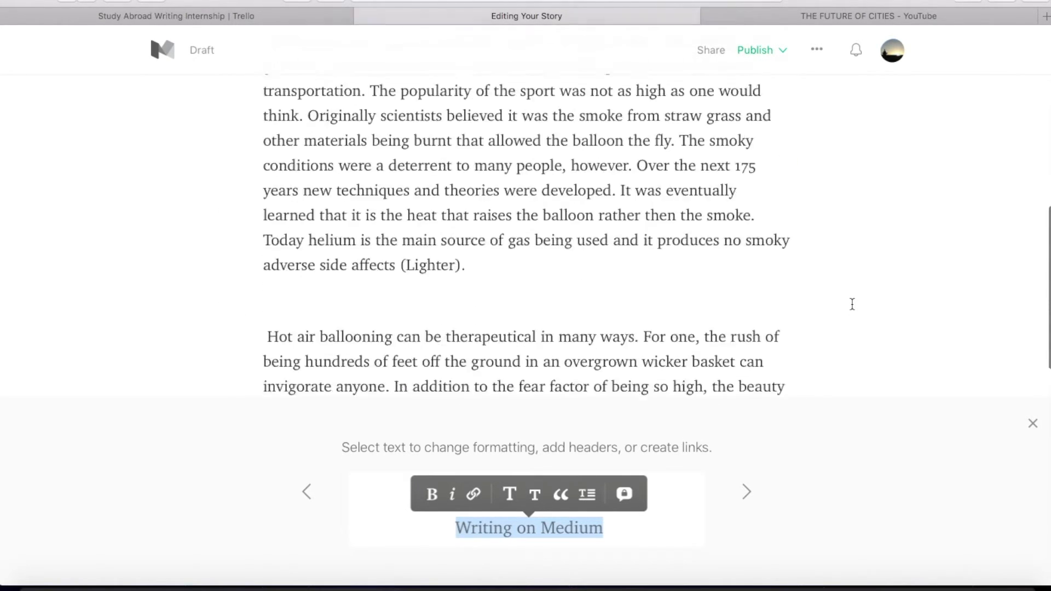
pyautogui.scroll(6, 853, 304)
pyautogui.click(257, 170)
pyautogui.press('Return')
pyautogui.click(231, 167)
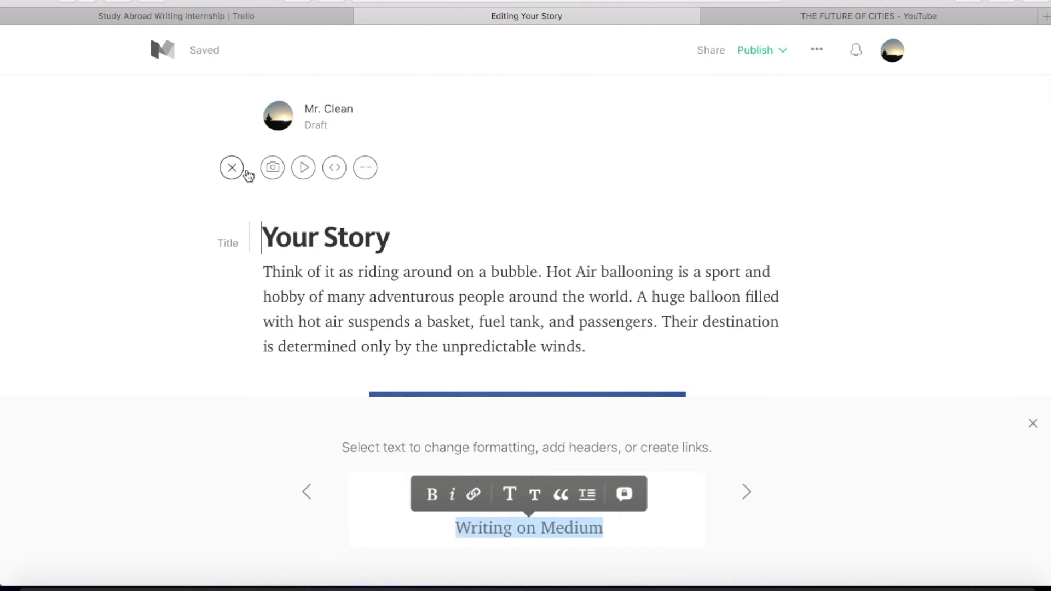
pyautogui.click(272, 167)
pyautogui.moveTo(584, 221); pyautogui.dragTo(510, 307)
pyautogui.scroll(5, 510, 307)
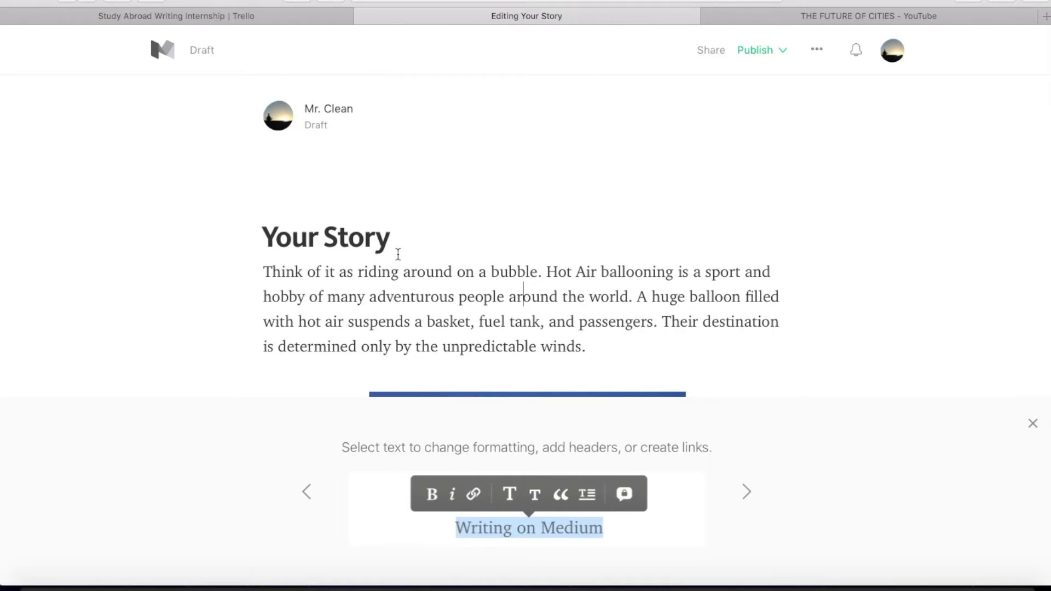
# Choose Study Abroad: Our Stories as the publication for the draft, and cancel the submission.
pyautogui.click(818, 52)
pyautogui.click(810, 105)
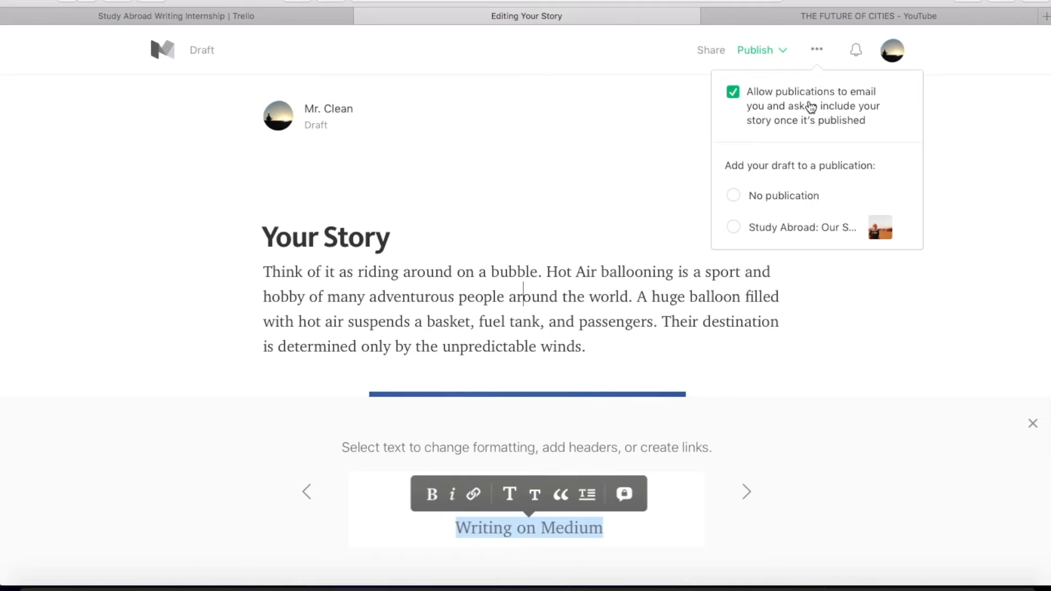
pyautogui.click(734, 228)
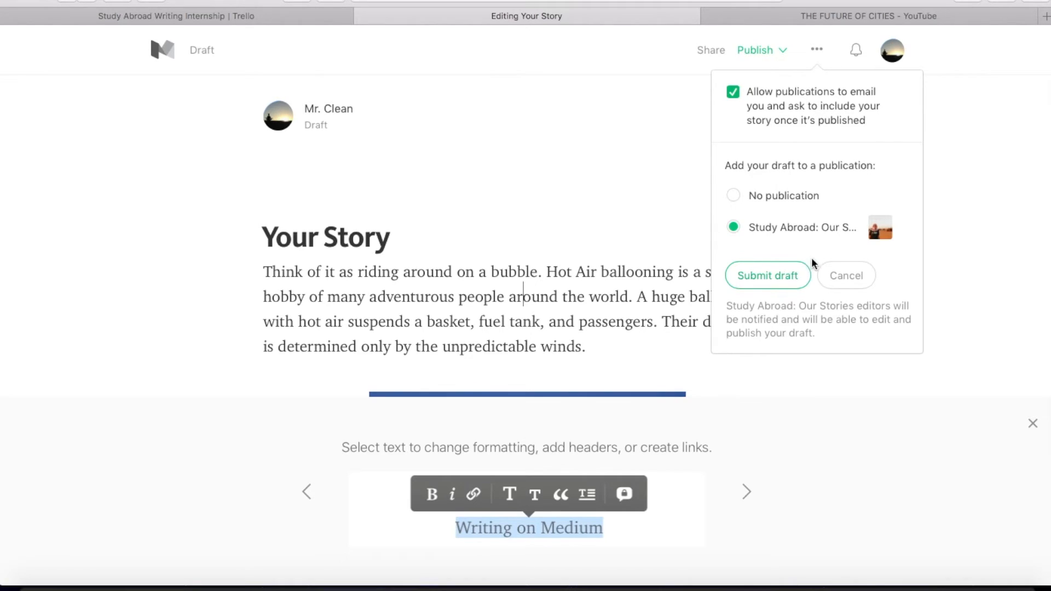
pyautogui.click(855, 276)
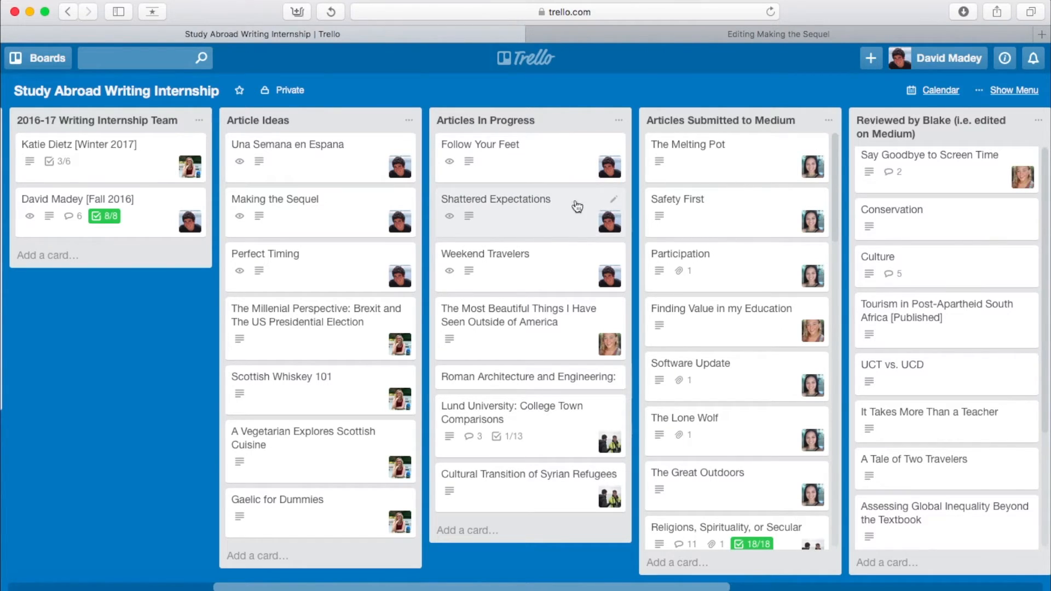
# On the Trello board, move Follow Your Feet and Making the Sequel to Articles Submitted to Medium, and Perfect Timing and Una Semana en Espana to Articles In Progress.
pyautogui.moveTo(545, 164); pyautogui.dragTo(699, 152)
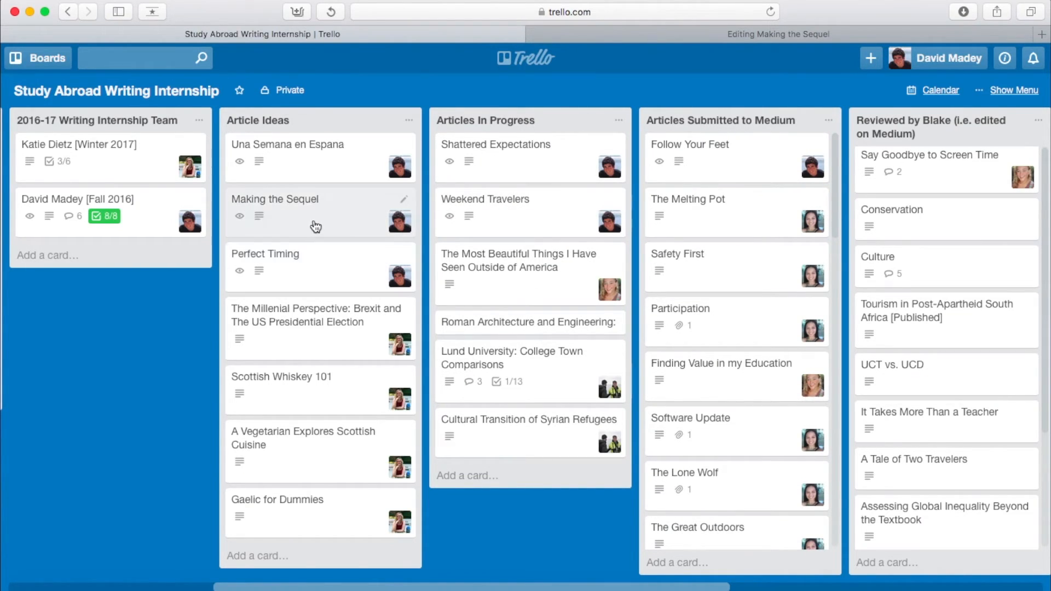
pyautogui.moveTo(403, 216); pyautogui.dragTo(647, 214)
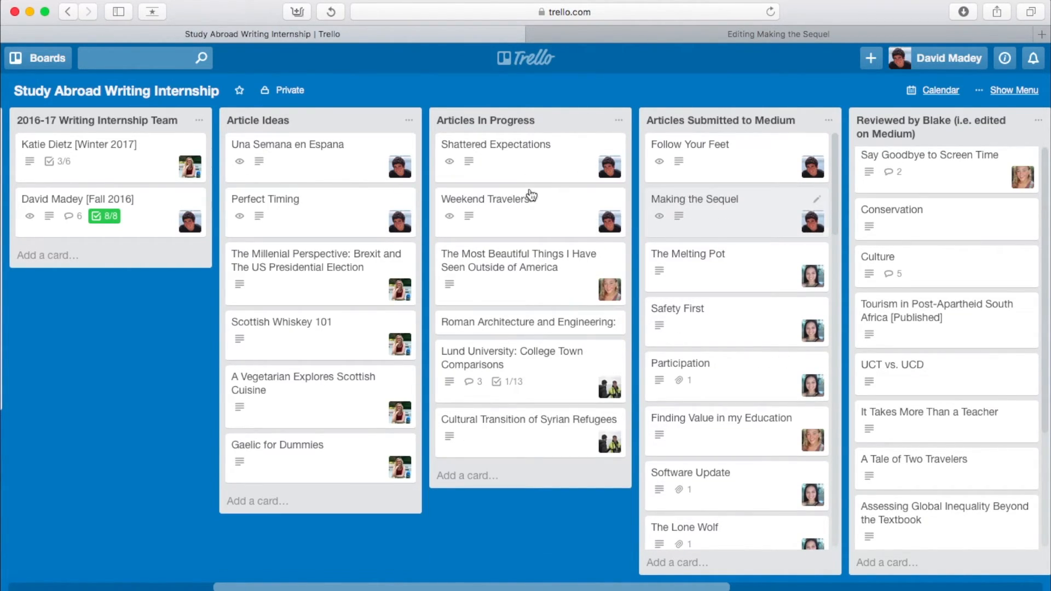
pyautogui.moveTo(372, 203); pyautogui.dragTo(476, 205)
pyautogui.moveTo(435, 178); pyautogui.dragTo(525, 171)
# Move Weekend Travelers, Shattered Expectations, Una Semana en Espana and Perfect Timing from Articles In Progress to Articles Submitted to Medium.
pyautogui.moveTo(560, 245); pyautogui.dragTo(723, 211)
pyautogui.moveTo(554, 167); pyautogui.dragTo(761, 213)
pyautogui.moveTo(525, 147); pyautogui.dragTo(728, 242)
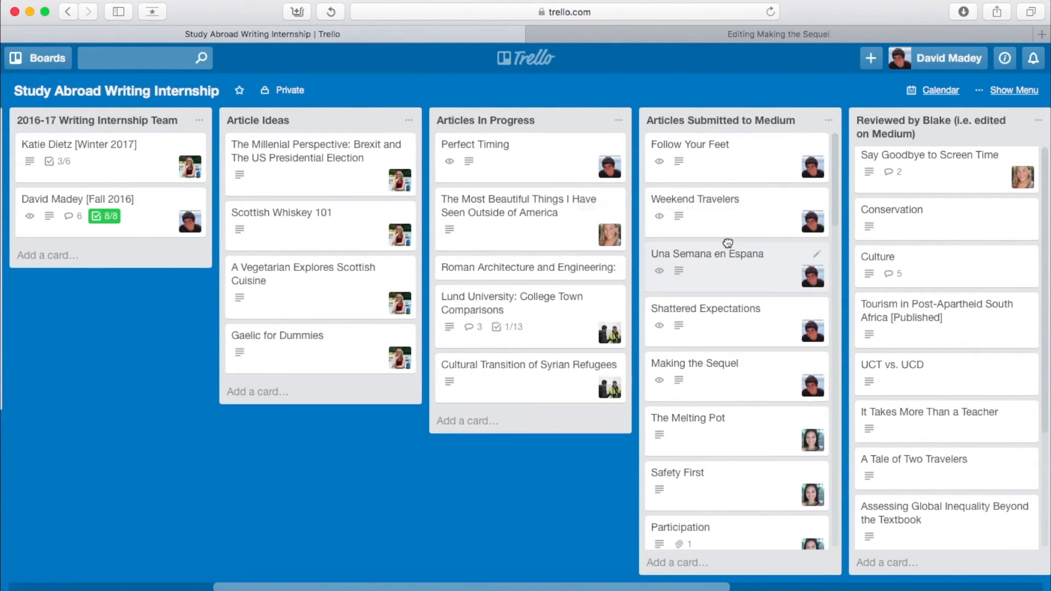
pyautogui.moveTo(556, 170); pyautogui.dragTo(707, 257)
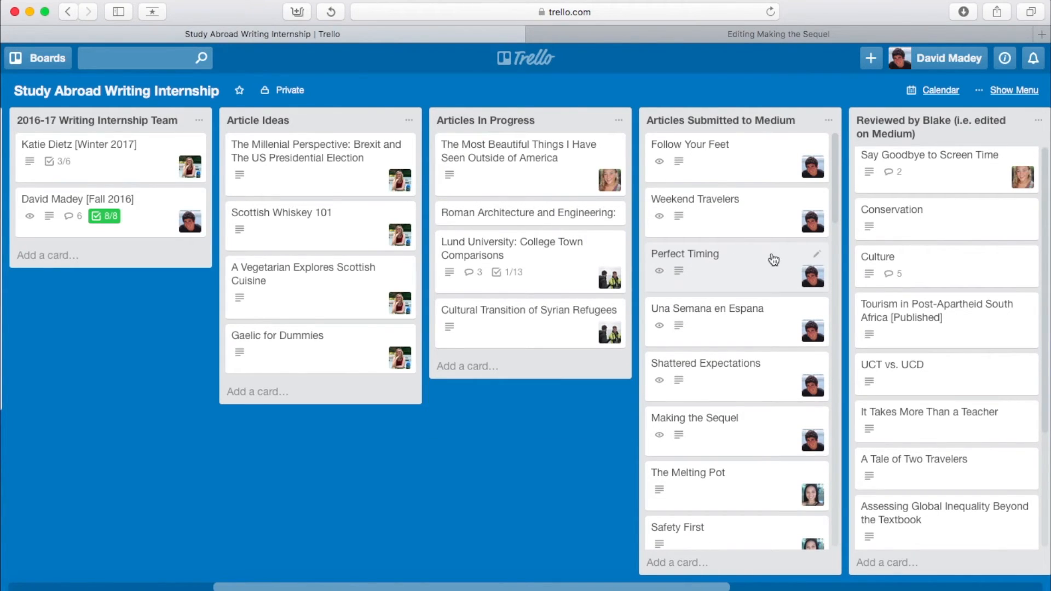
# Switch to Medium, open the list of your own stories and look through the drafts.
pyautogui.click(820, 35)
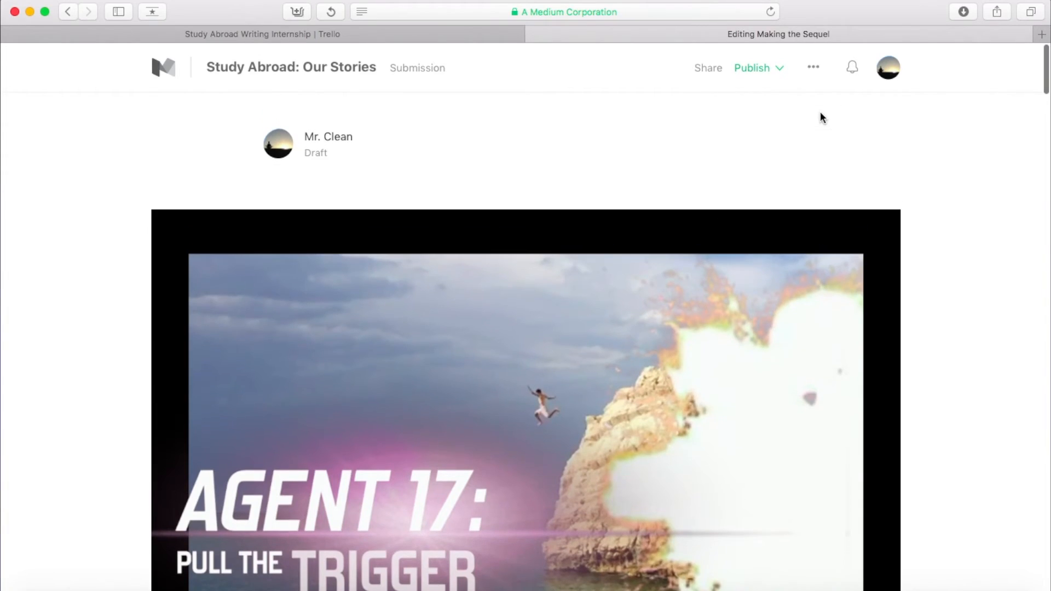
pyautogui.click(815, 67)
pyautogui.click(815, 68)
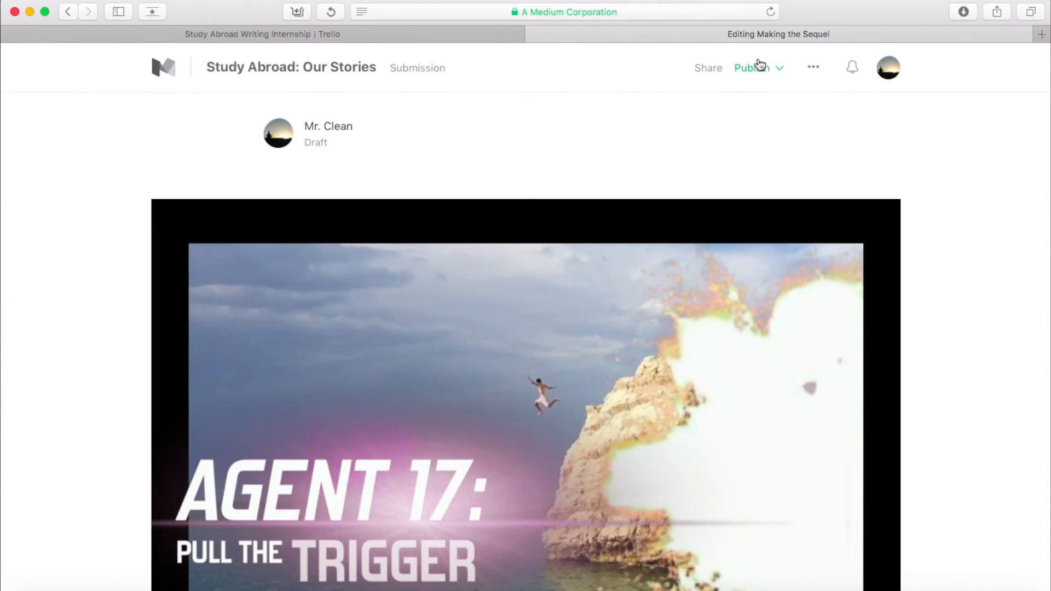
pyautogui.click(898, 79)
pyautogui.click(847, 144)
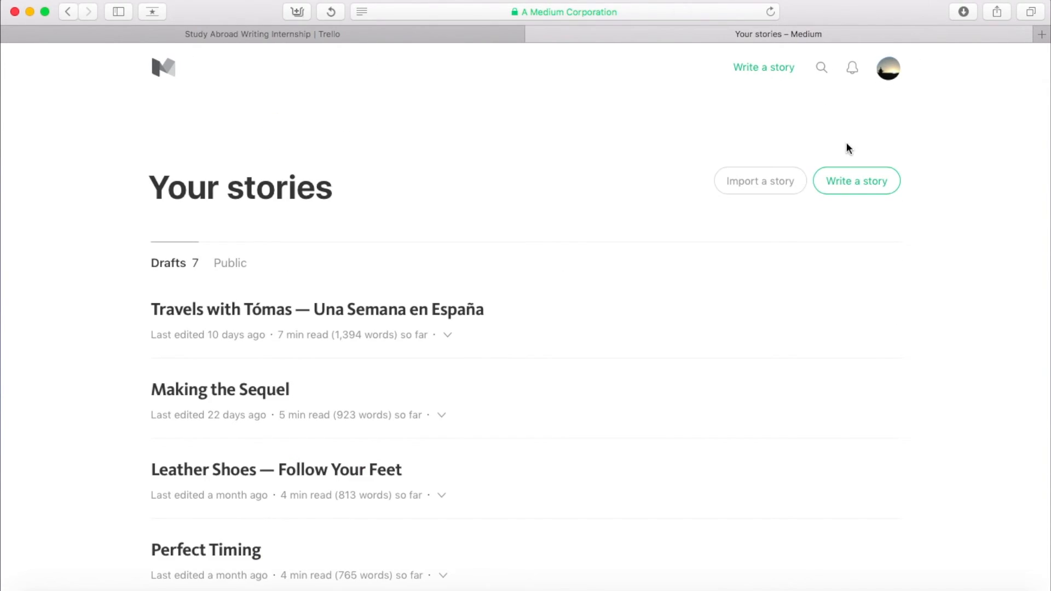
pyautogui.scroll(-5, 529, 236)
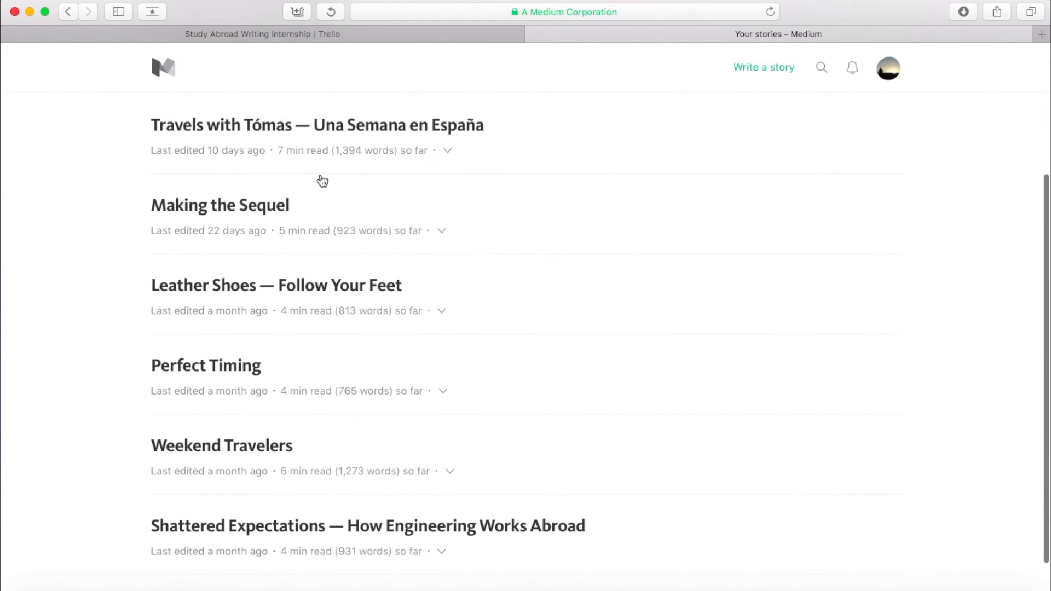
pyautogui.scroll(2, 325, 198)
pyautogui.scroll(5, 369, 175)
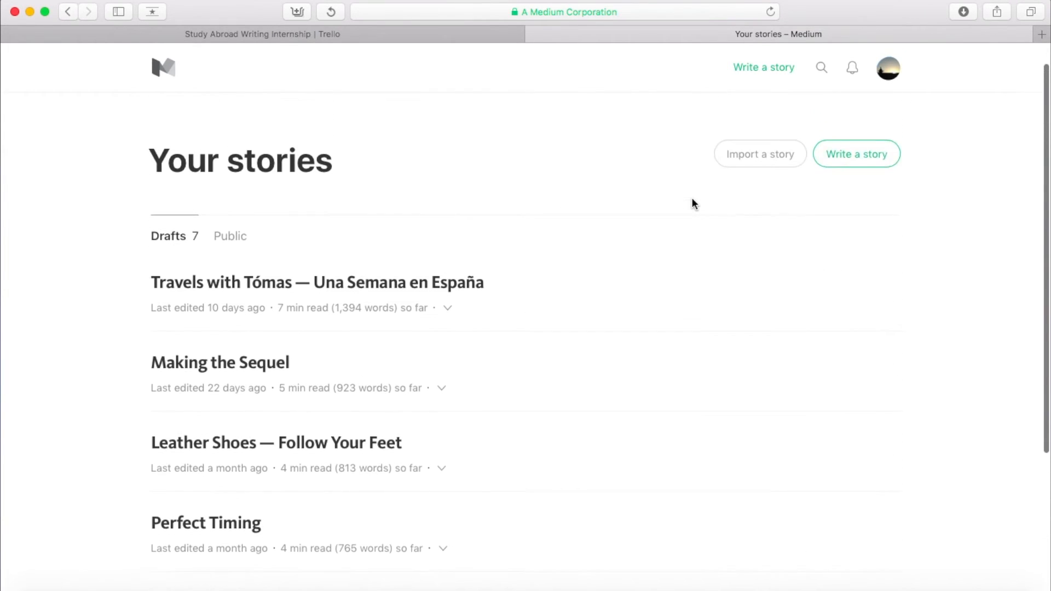
# On the Trello board, move Follow Your Feet, Weekend Travelers, Perfect Timing, Una Semana en Espana, Shattered Expectations and Making the Sequel to the reviewed-articles list.
pyautogui.click(452, 34)
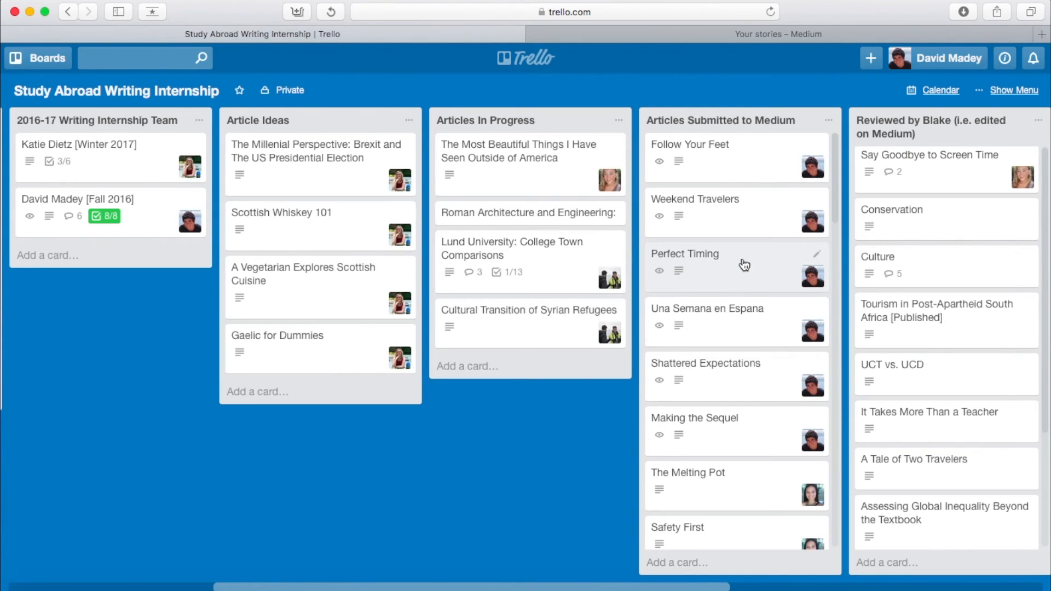
pyautogui.hscroll(5, 712, 159)
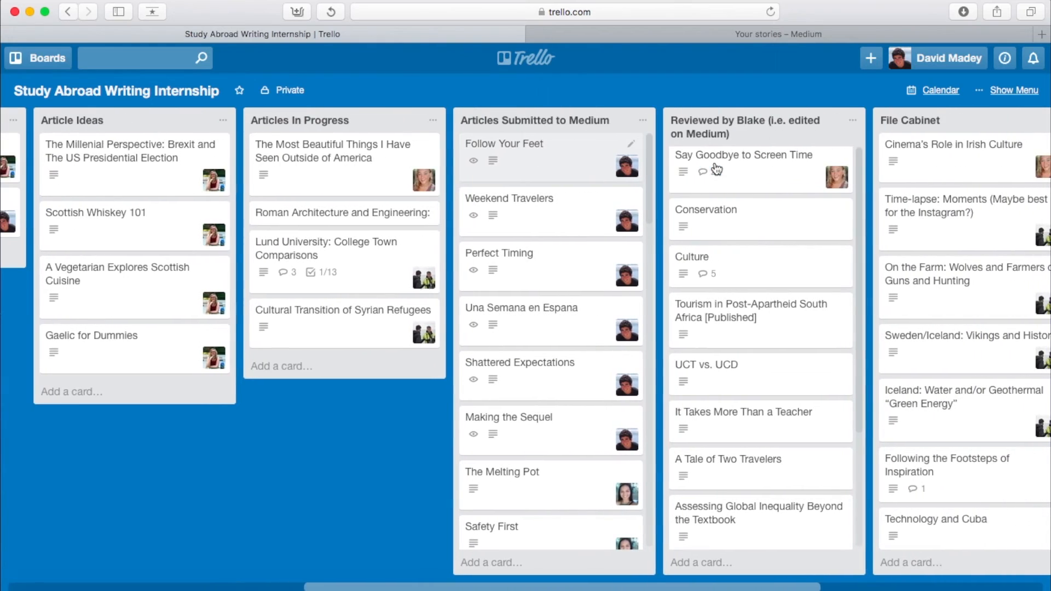
pyautogui.moveTo(547, 167); pyautogui.dragTo(678, 186)
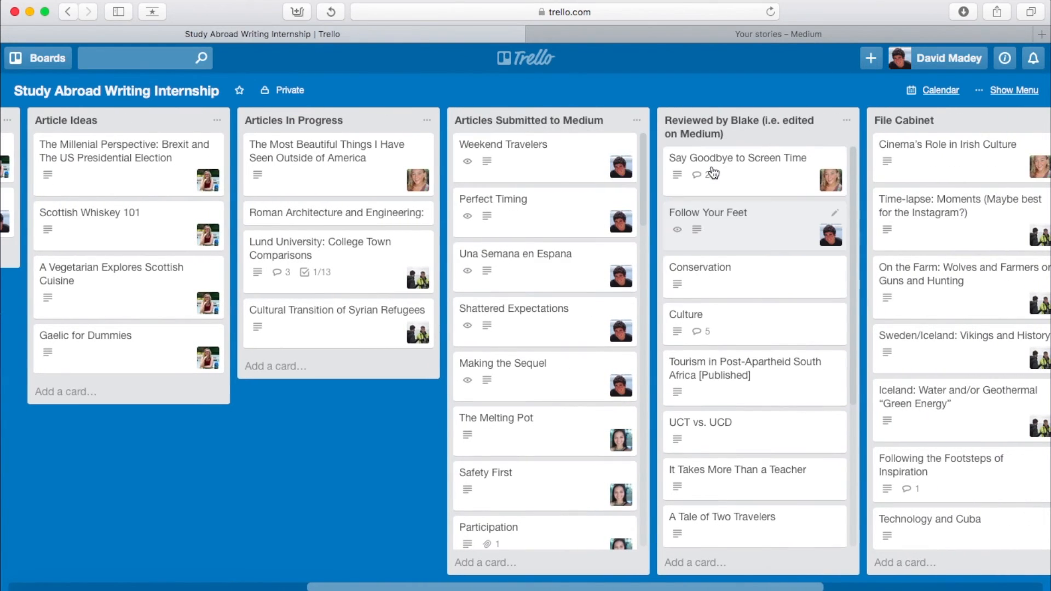
pyautogui.moveTo(610, 175); pyautogui.dragTo(712, 262)
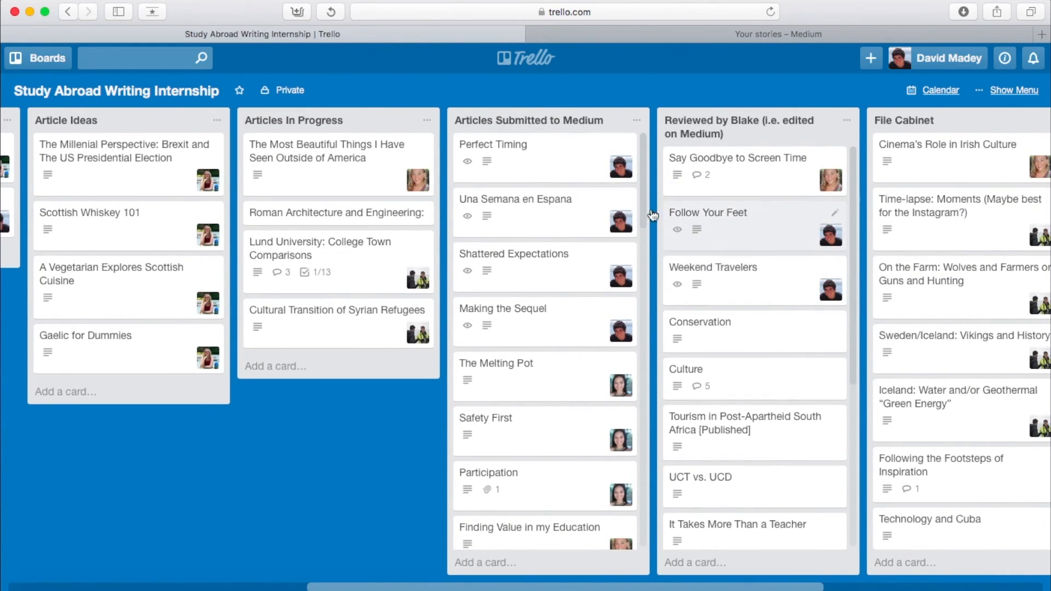
pyautogui.moveTo(584, 164); pyautogui.dragTo(720, 270)
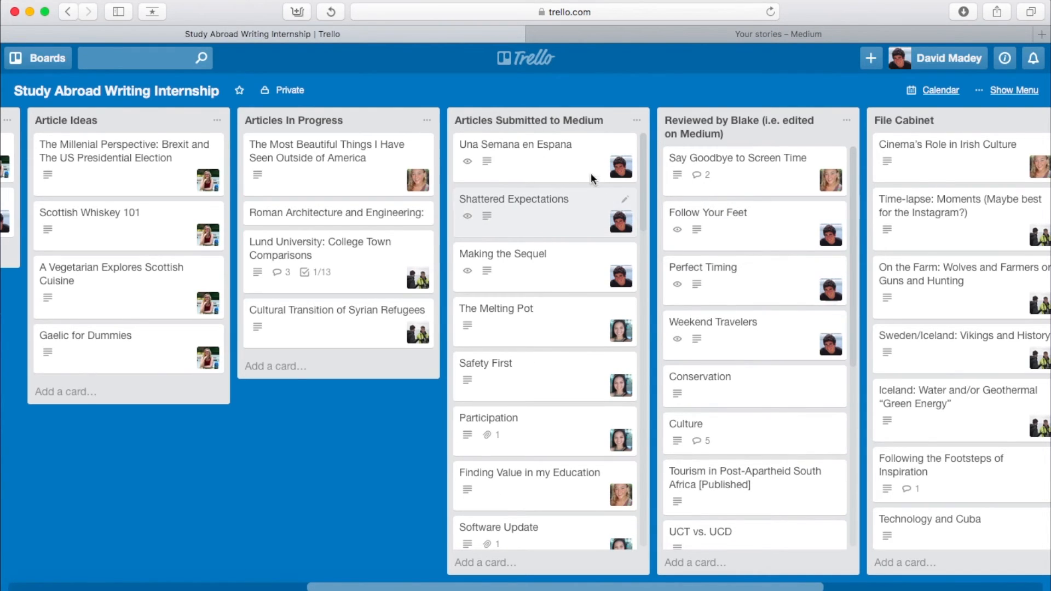
pyautogui.moveTo(591, 170); pyautogui.dragTo(748, 282)
pyautogui.moveTo(580, 156); pyautogui.dragTo(728, 241)
pyautogui.moveTo(578, 164); pyautogui.dragTo(769, 241)
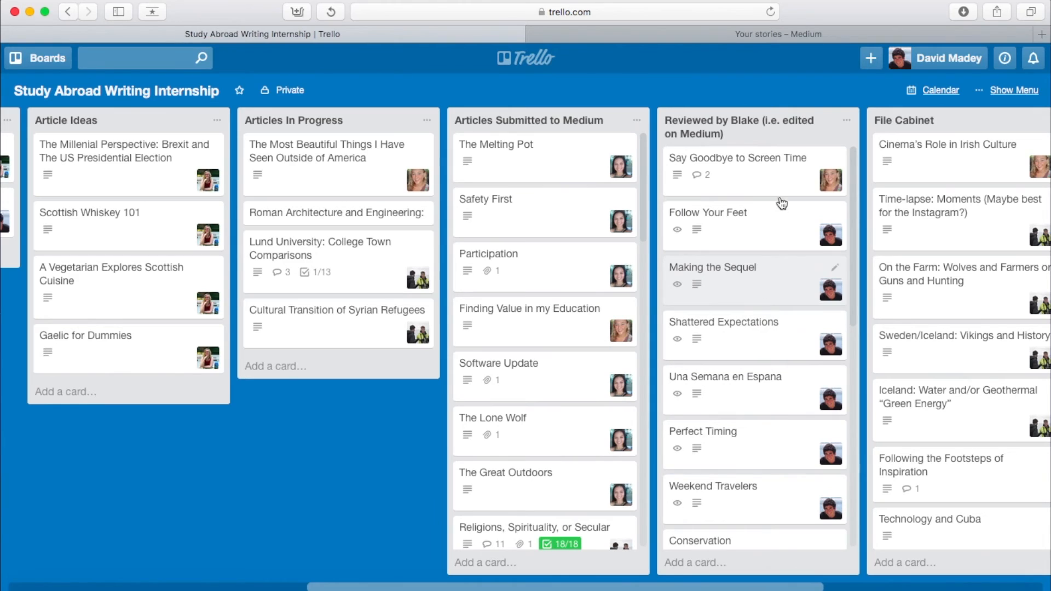
# Switch to Medium and read through the submitted Una Semana en España draft.
pyautogui.click(813, 36)
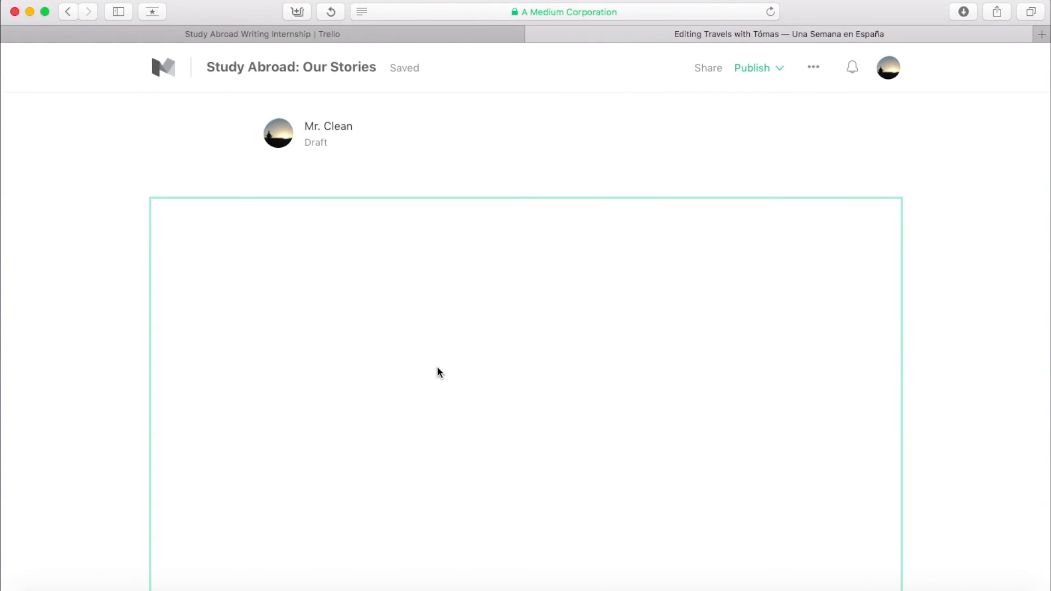
pyautogui.scroll(-5, 437, 371)
pyautogui.scroll(-15, 436, 371)
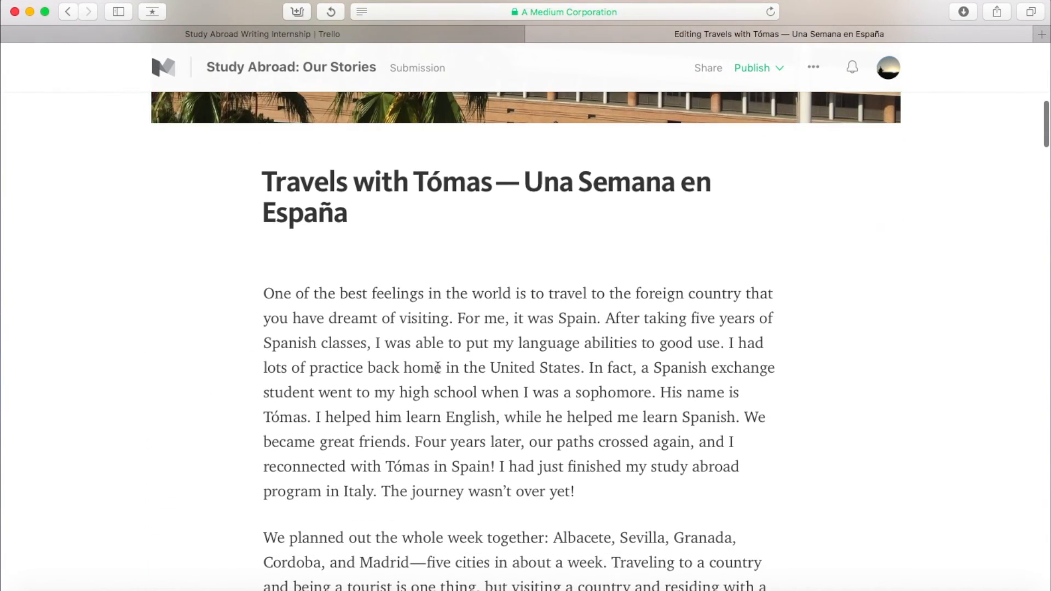
pyautogui.click(438, 368)
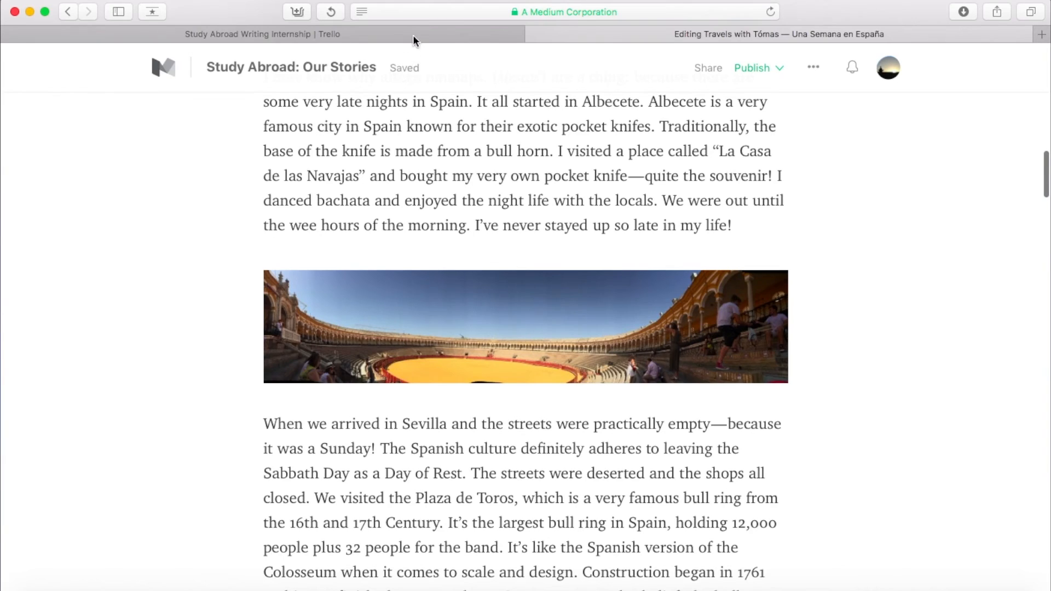
# On the Trello board, move Follow Your Feet, Making the Sequel, Shattered Expectations, Perfect Timing, Weekend Travelers and Una Semana en Espana to File Cabinet.
pyautogui.click(418, 33)
pyautogui.scroll(-1, 717, 187)
pyautogui.scroll(-1, 715, 183)
pyautogui.hscroll(5, 684, 191)
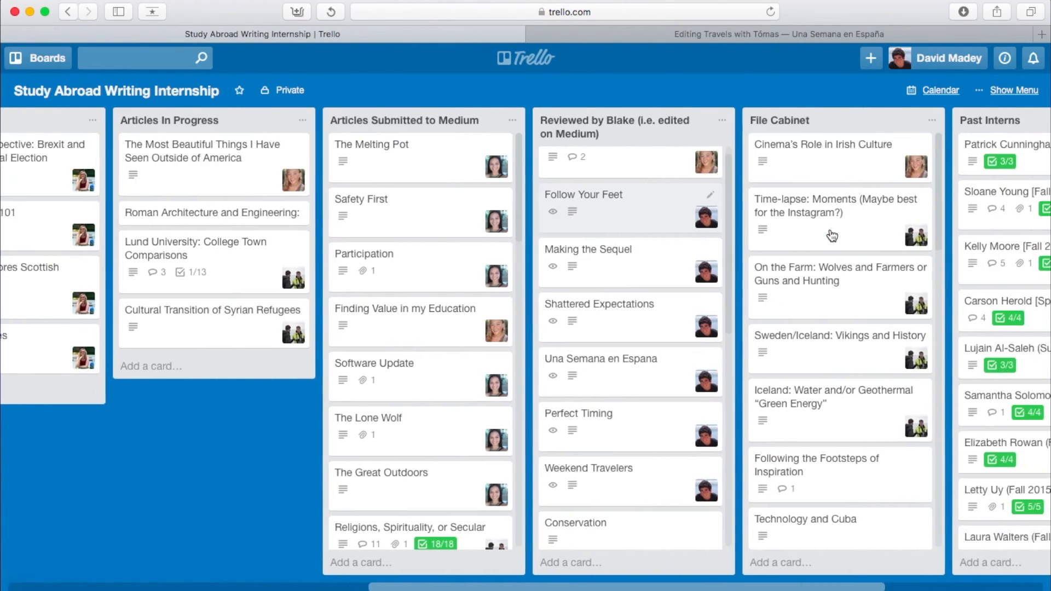
pyautogui.moveTo(615, 202); pyautogui.dragTo(788, 159)
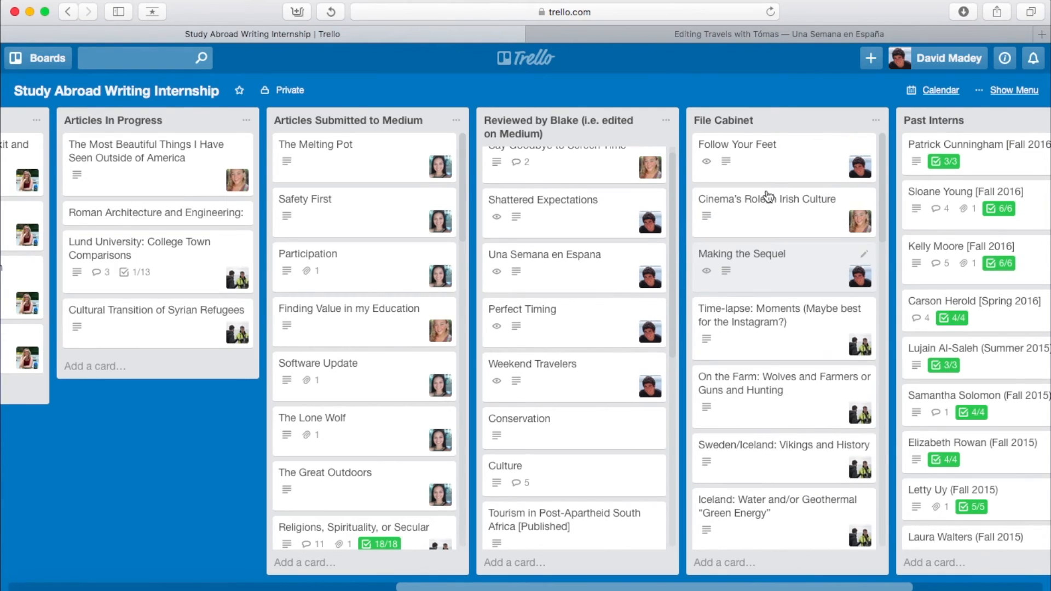
pyautogui.moveTo(624, 216); pyautogui.dragTo(745, 219)
pyautogui.moveTo(814, 237); pyautogui.dragTo(802, 389)
pyautogui.moveTo(665, 267); pyautogui.dragTo(778, 284)
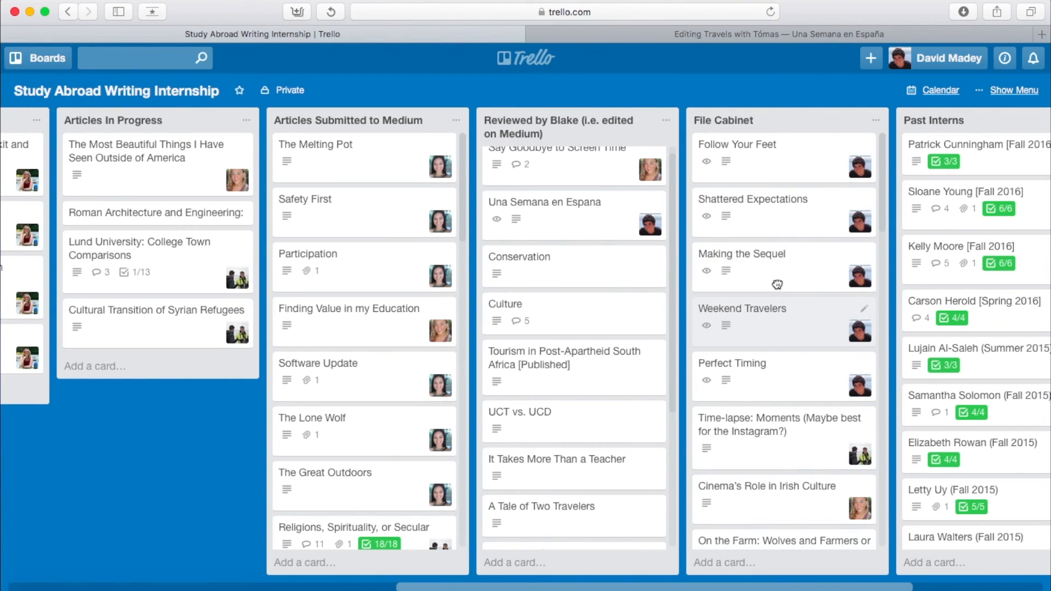
pyautogui.moveTo(580, 211); pyautogui.dragTo(774, 264)
# Look over the intern cards in the 2016-17 Writing Internship Team and Past Interns lists.
pyautogui.hscroll(5, 778, 269)
pyautogui.hscroll(1, 780, 275)
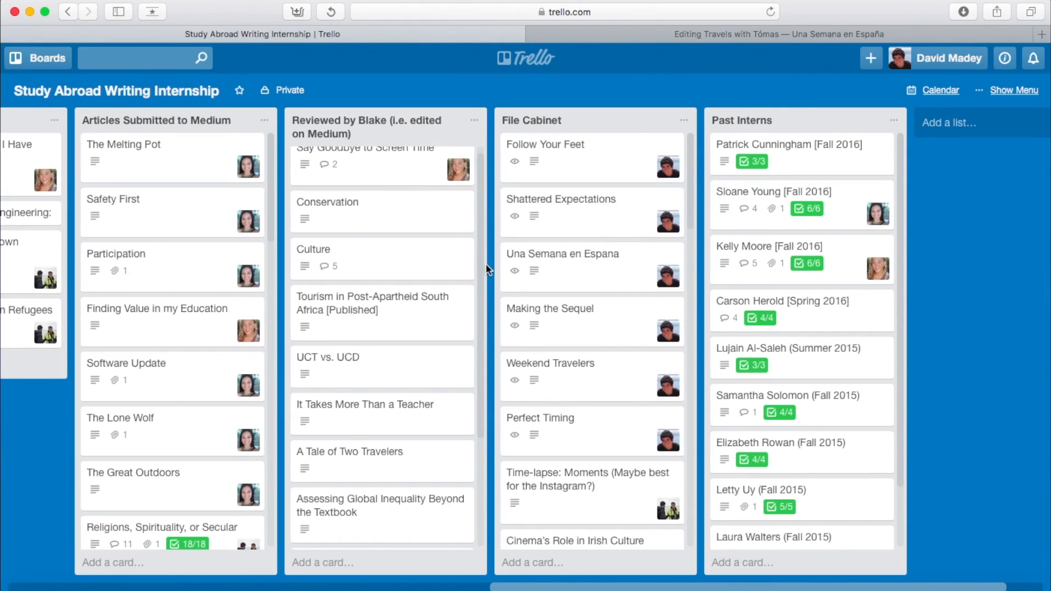
pyautogui.hscroll(-10, 485, 263)
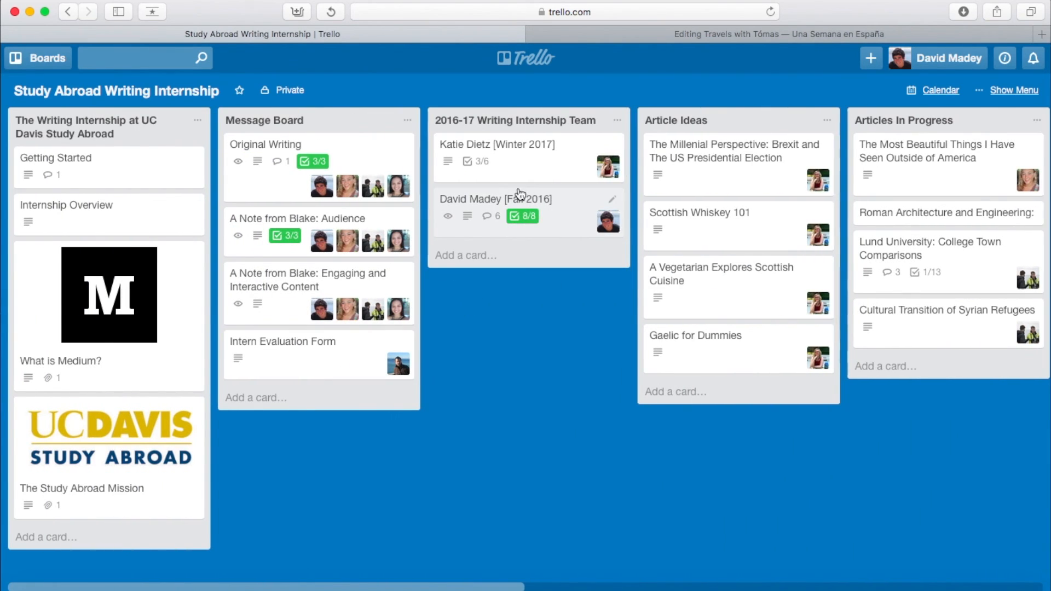
pyautogui.hscroll(10, 566, 213)
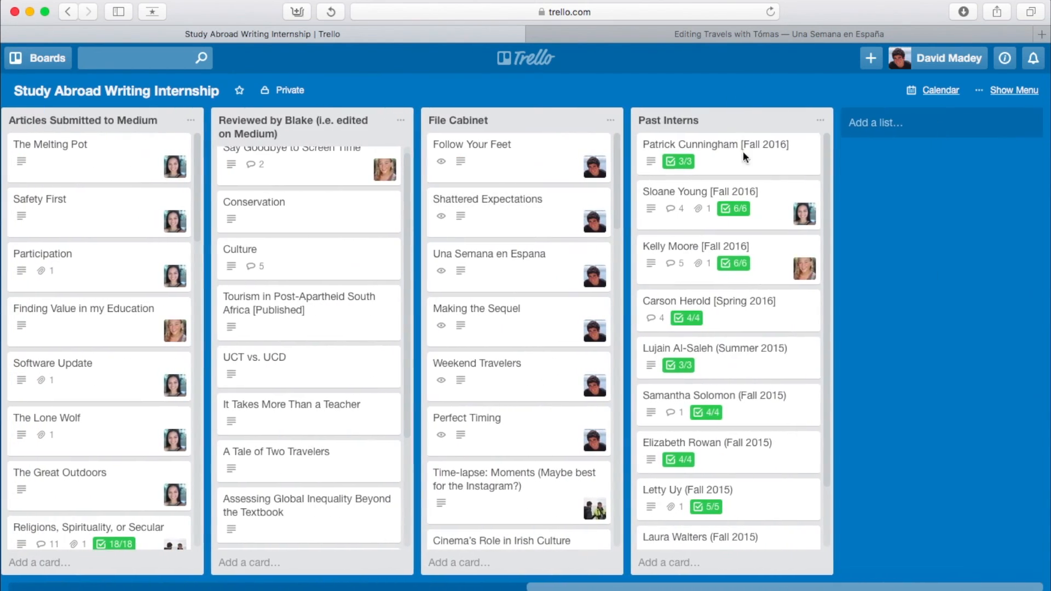
pyautogui.hscroll(-10, 820, 419)
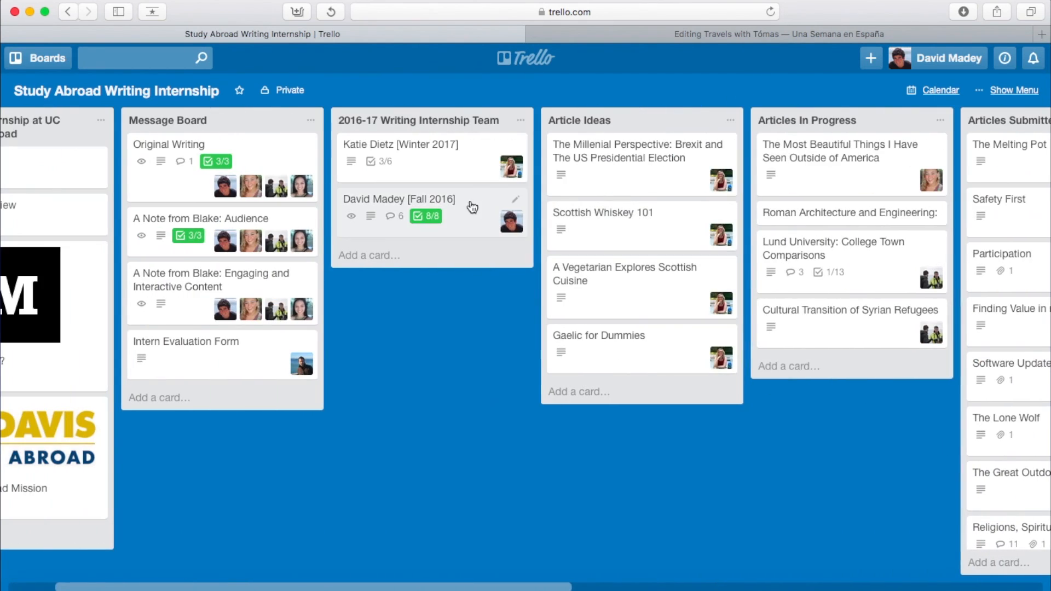
pyautogui.hscroll(10, 470, 208)
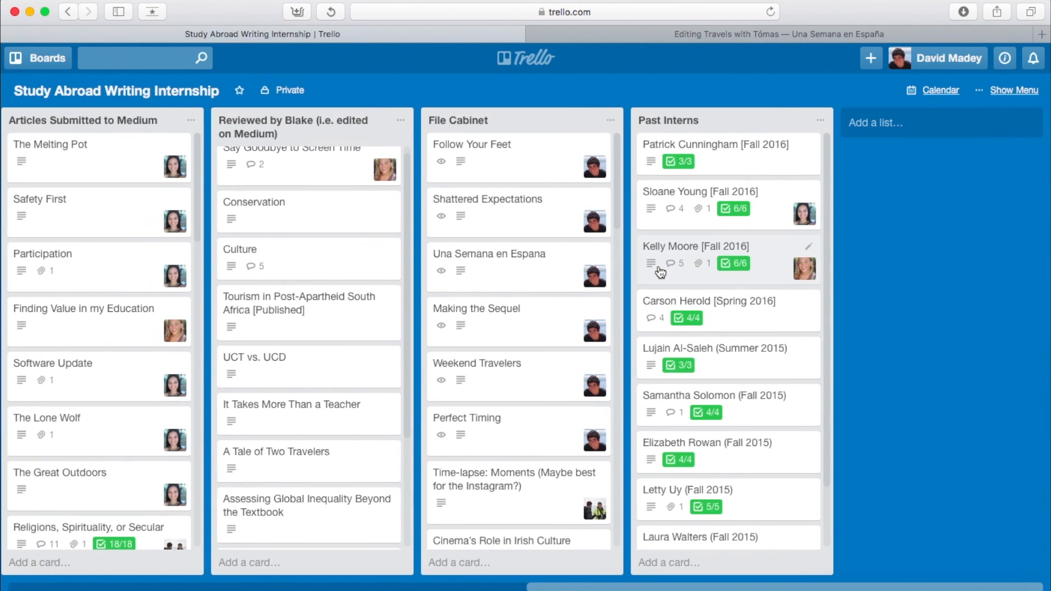